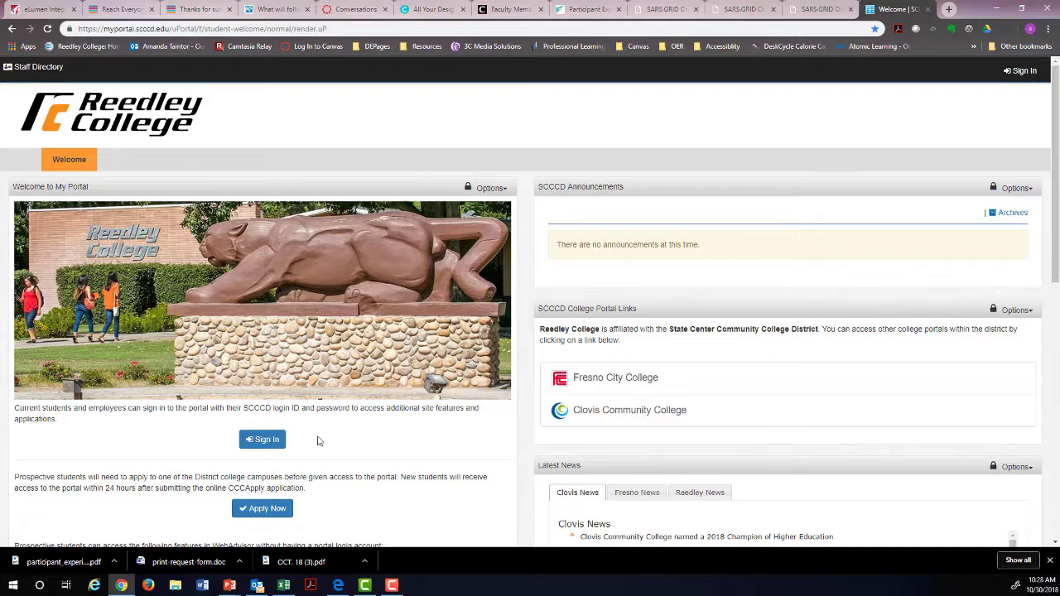
# Sign in to SCCCD Login, replacing the saved username and password with your own.
pyautogui.click(262, 440)
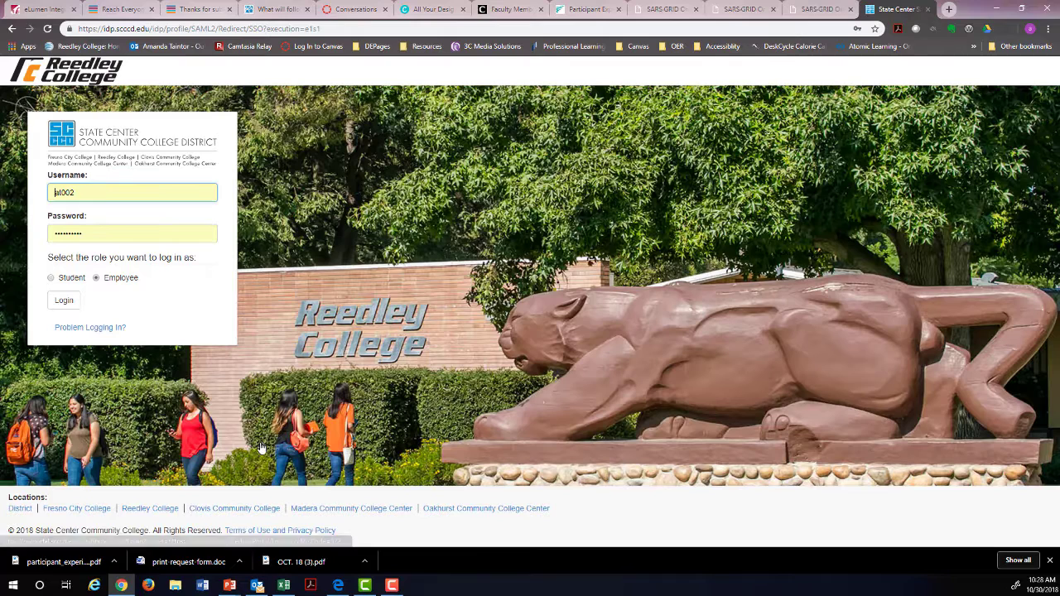
pyautogui.click(80, 200)
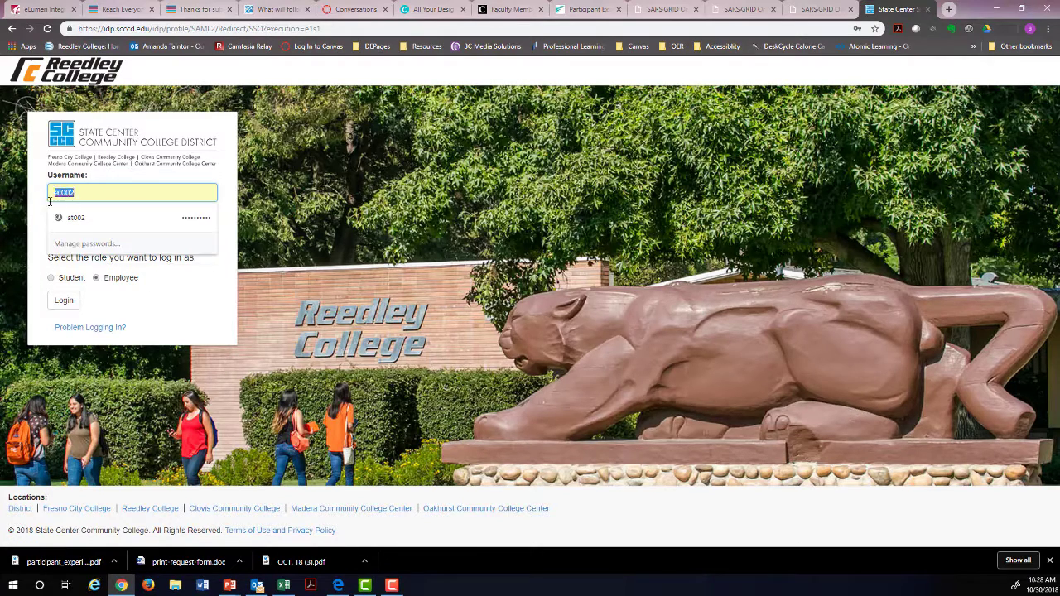
pyautogui.press('BackSpace')
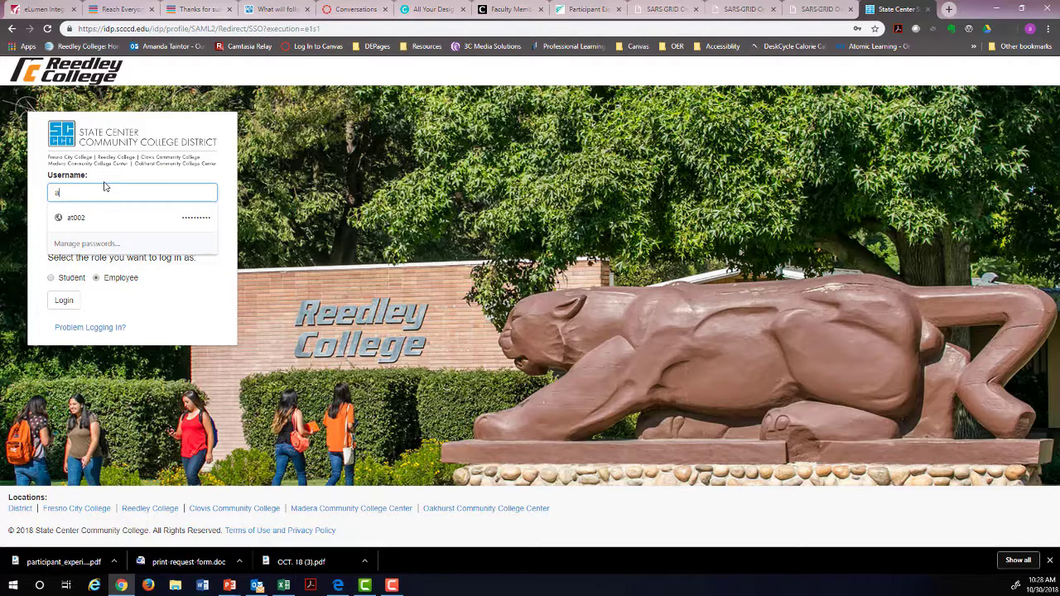
pyautogui.write('ms046')
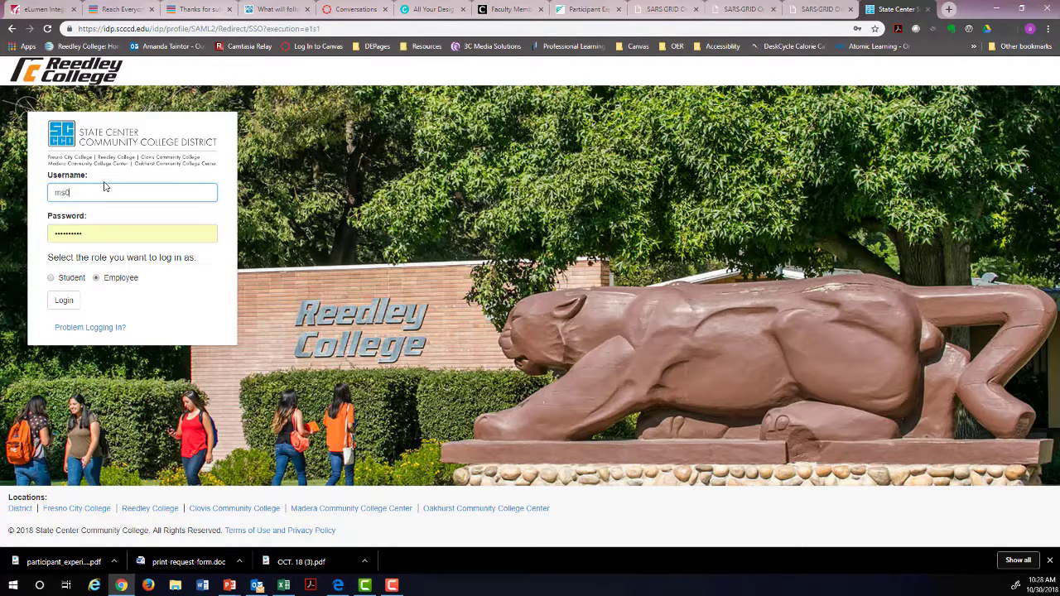
pyautogui.click(108, 232)
pyautogui.write('•••••••')
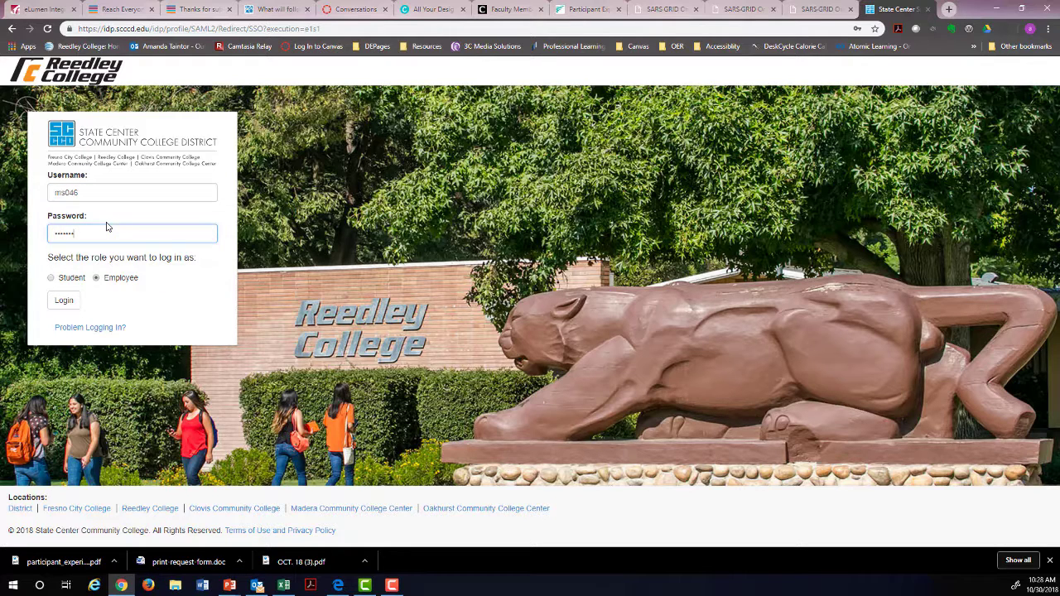
pyautogui.press('BackSpace')
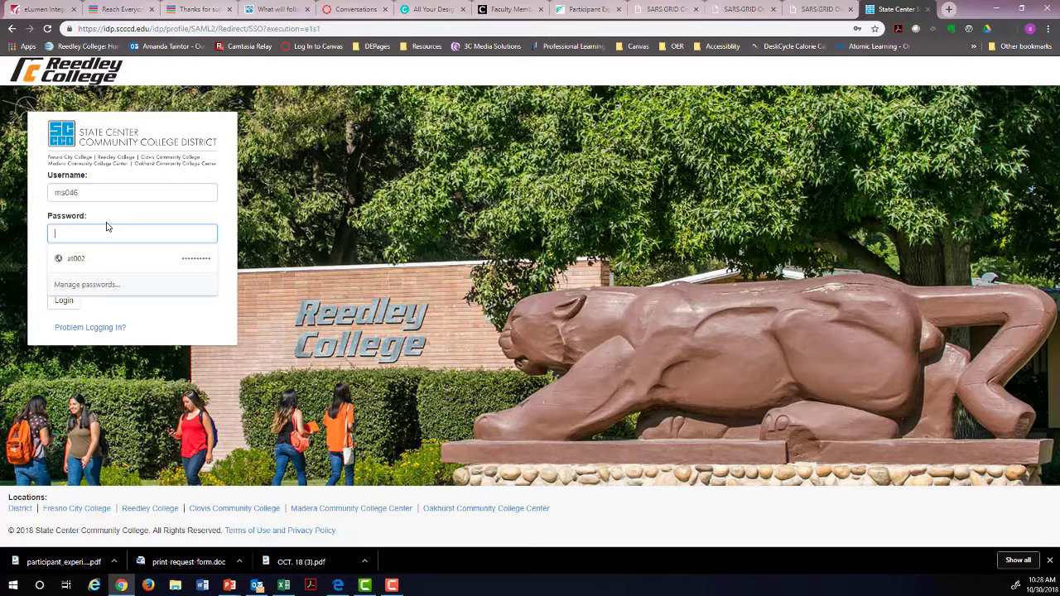
pyautogui.write('•')
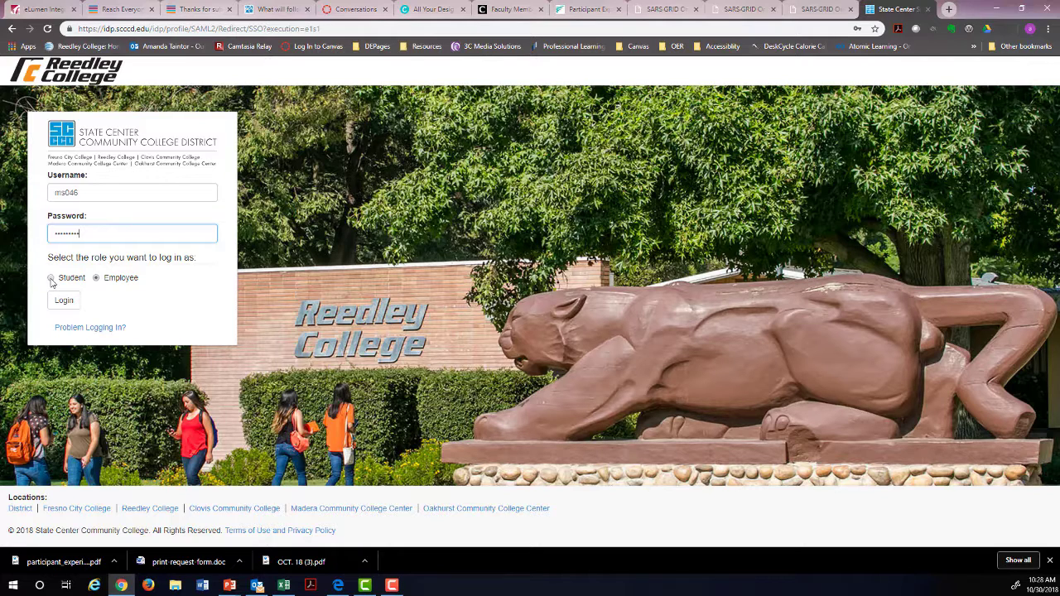
pyautogui.click(67, 302)
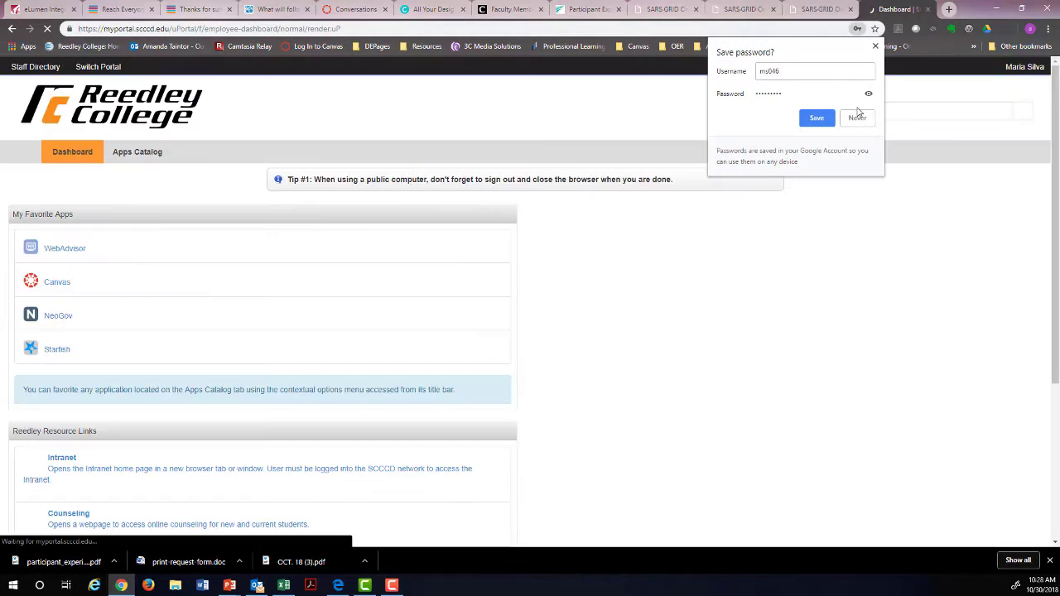
# Decline Chrome's password save and launch WebAdvisor from My Favorite Apps.
pyautogui.click(857, 118)
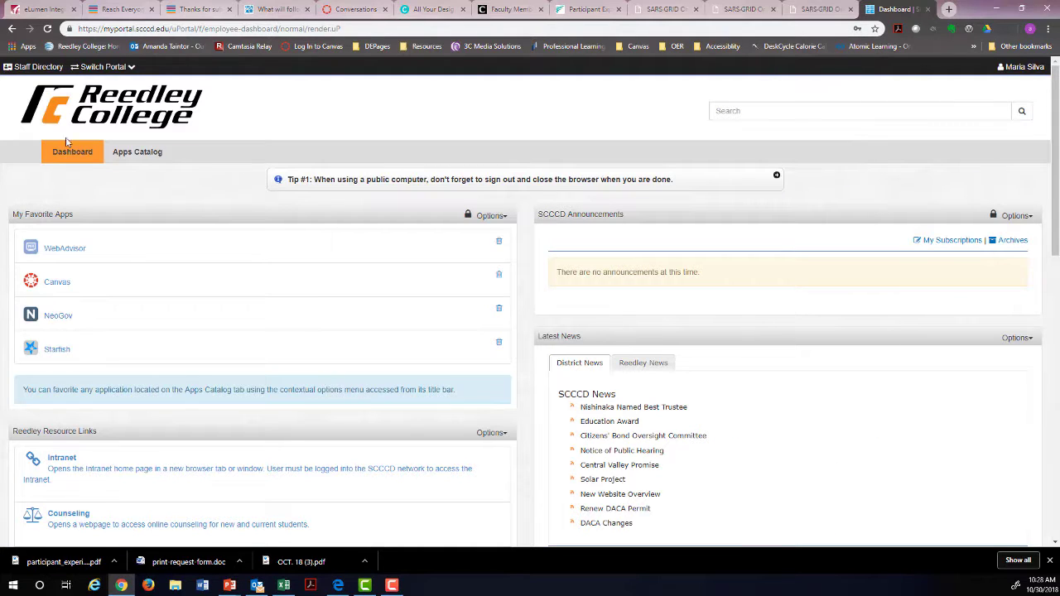
pyautogui.click(70, 252)
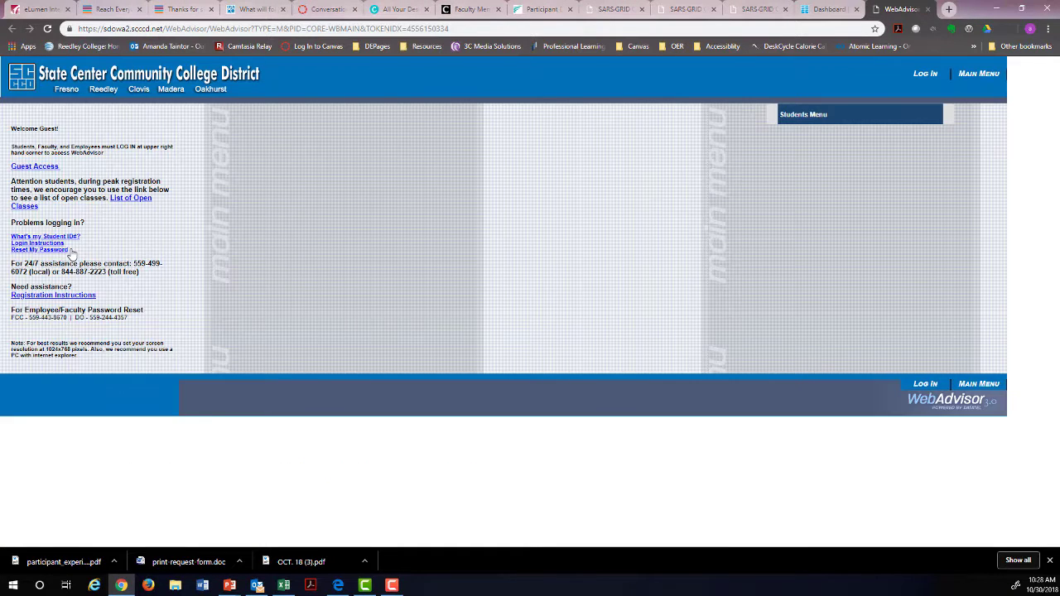
# Log in to WebAdvisor via the Students Menu and open Online Orientation under New Student Links.
pyautogui.click(801, 123)
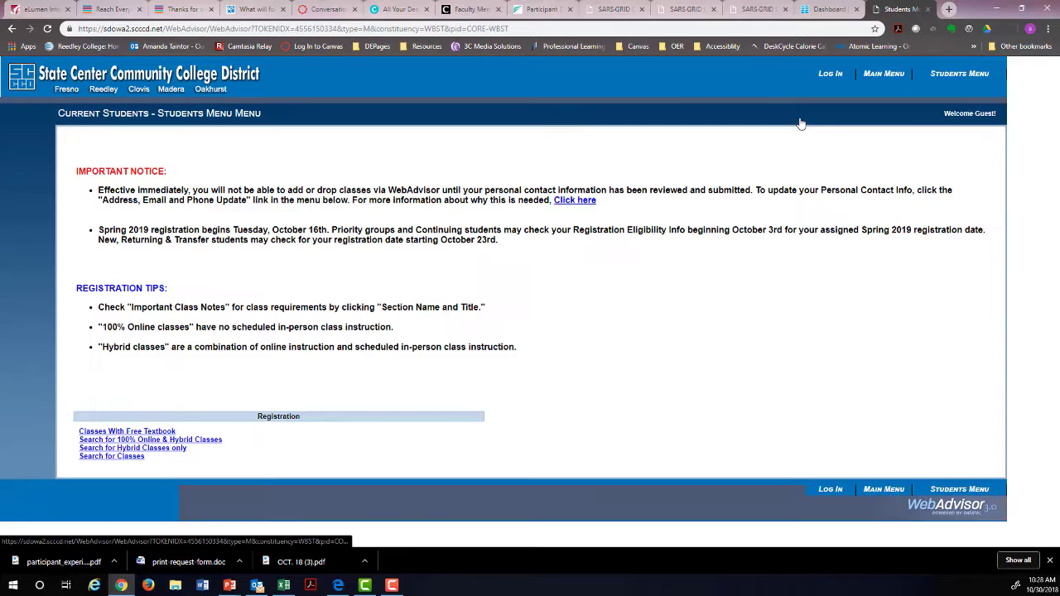
pyautogui.click(831, 75)
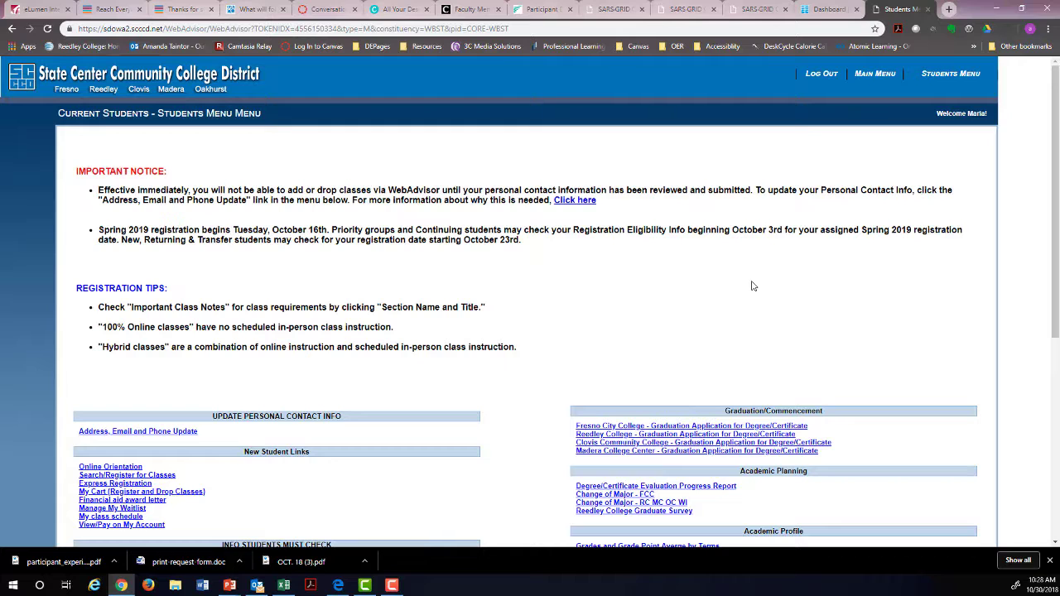
pyautogui.scroll(-2, 752, 286)
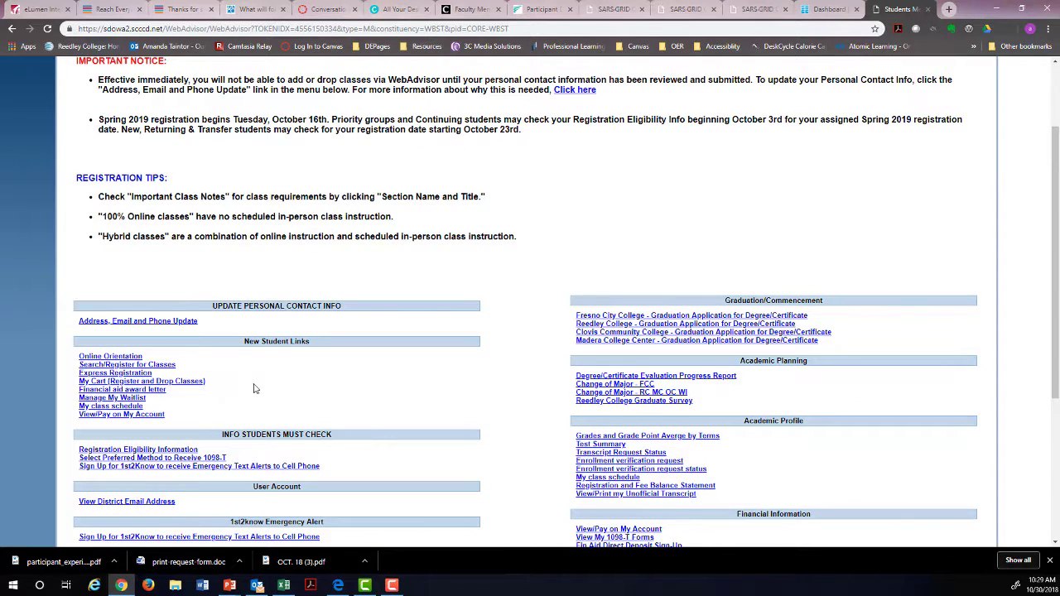
pyautogui.click(107, 357)
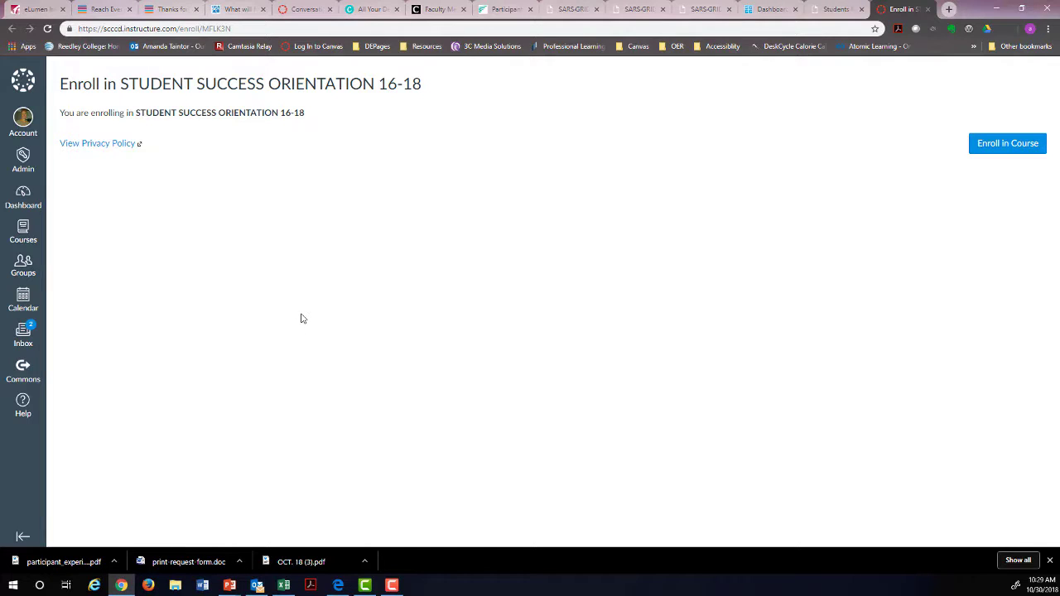
# Enroll in STUDENT SUCCESS ORIENTATION 16-18, enter the course, and review its Modules list.
pyautogui.click(1007, 147)
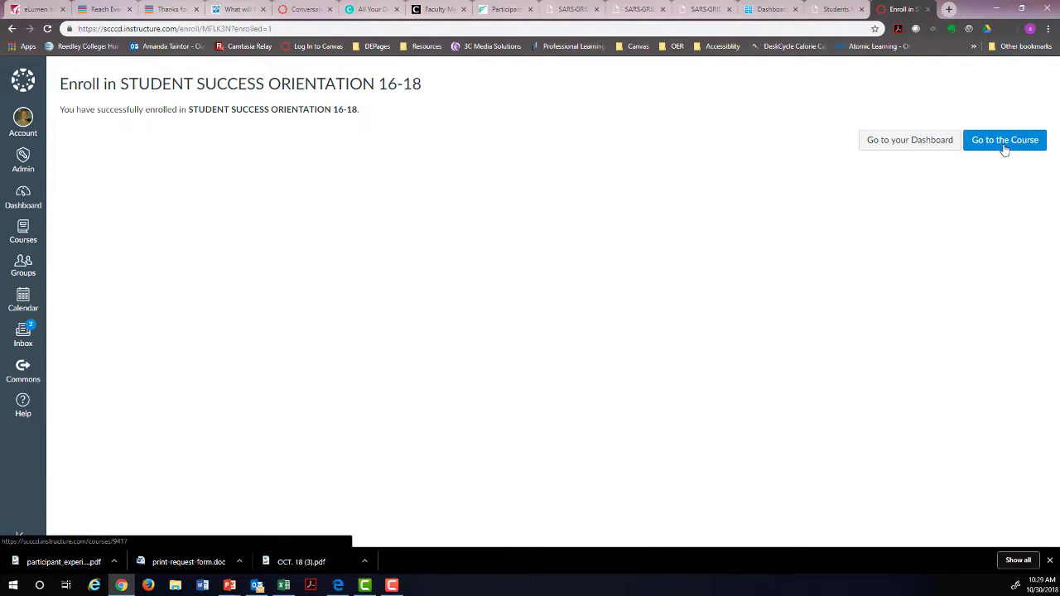
pyautogui.click(1004, 141)
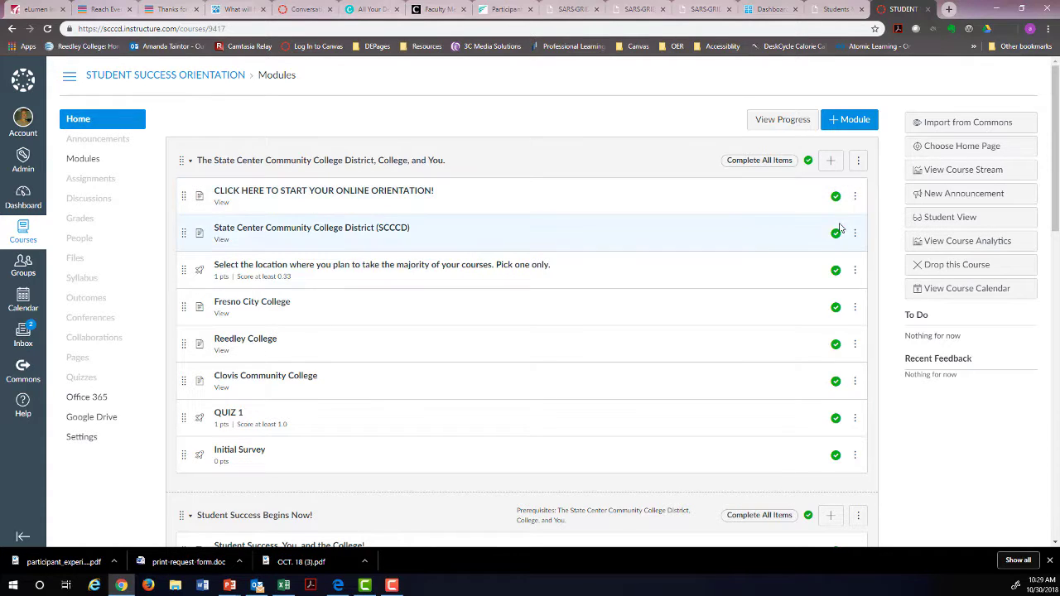
pyautogui.scroll(-7, 793, 381)
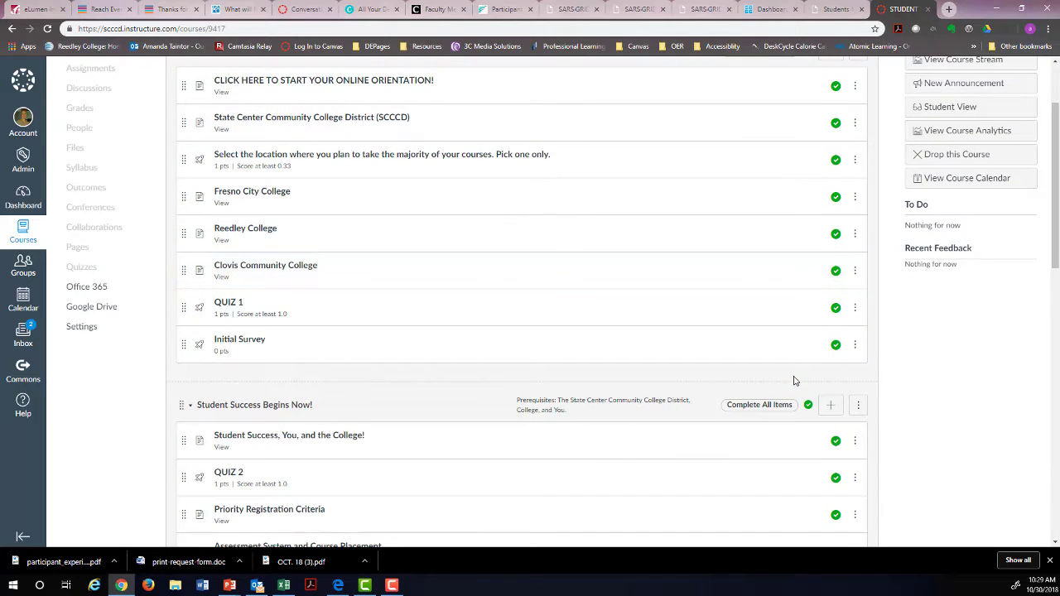
pyautogui.scroll(-4, 793, 381)
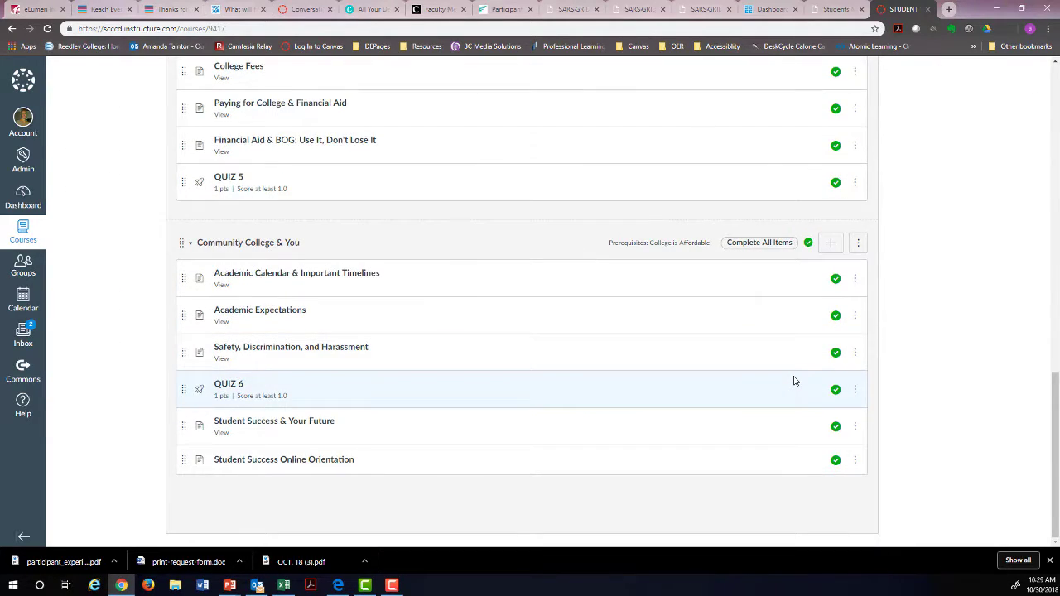
pyautogui.scroll(12, 794, 381)
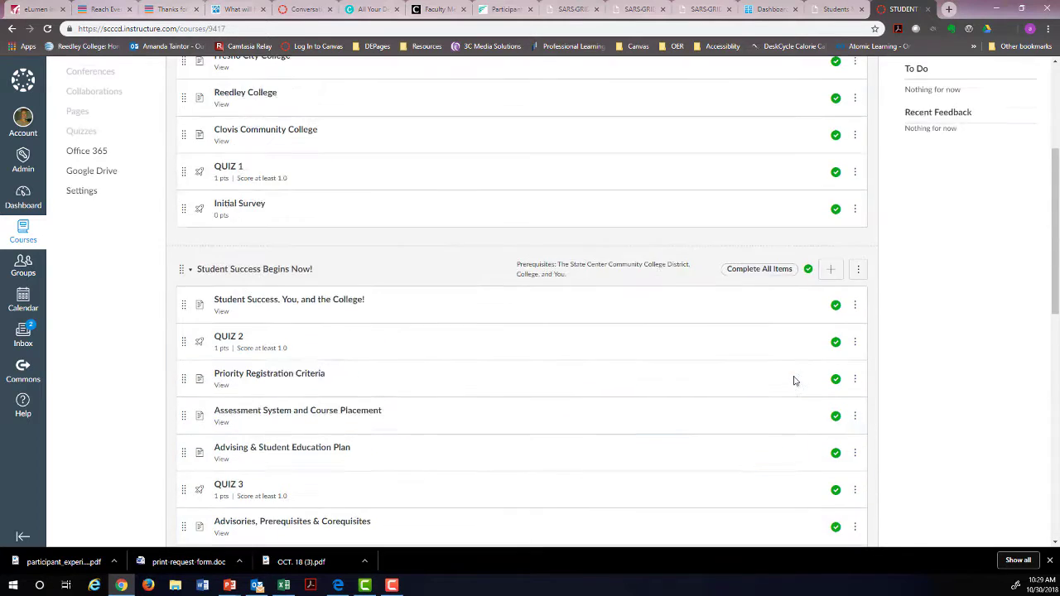
# Reopen WebAdvisor from the portal dashboard and log in through the Students Menu.
pyautogui.click(770, 10)
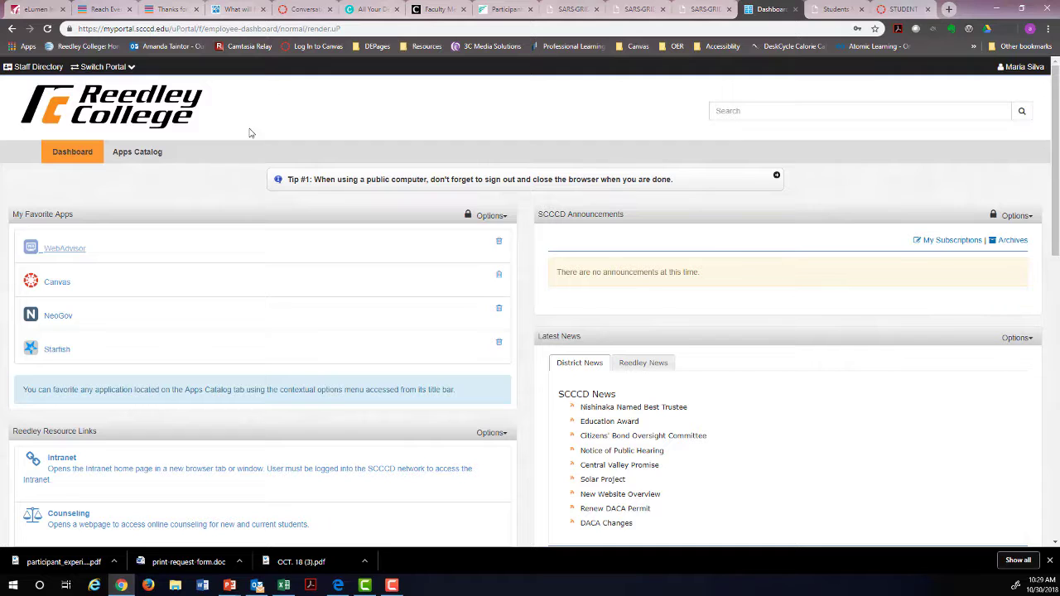
pyautogui.click(61, 251)
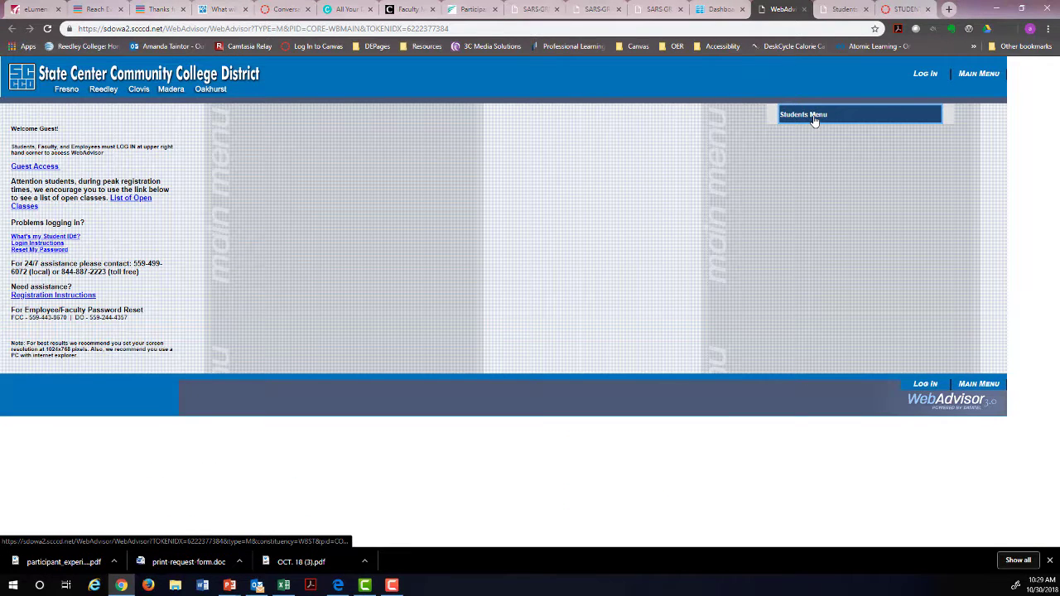
pyautogui.click(813, 116)
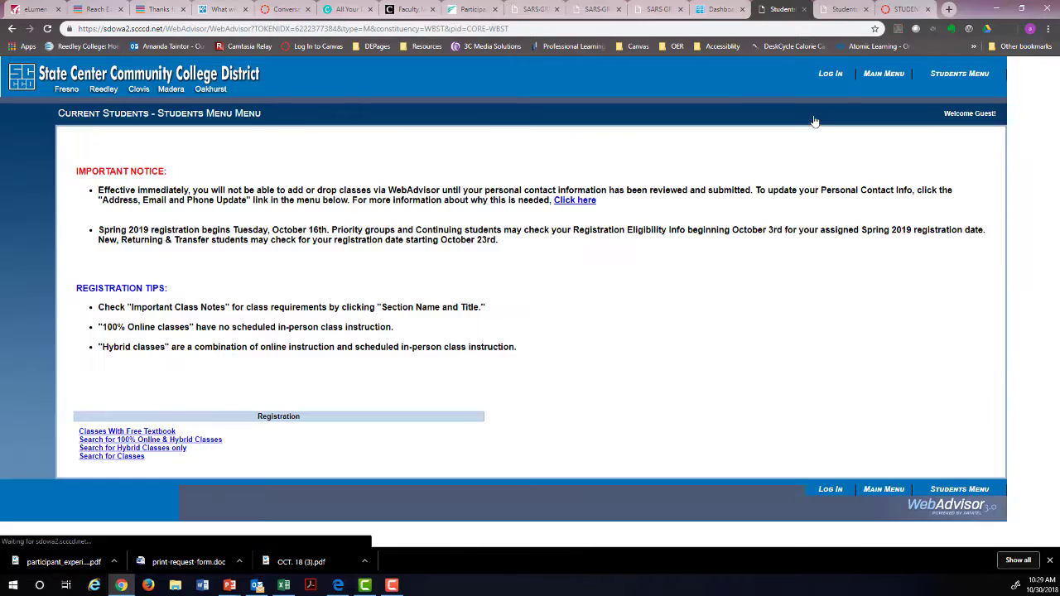
pyautogui.click(829, 74)
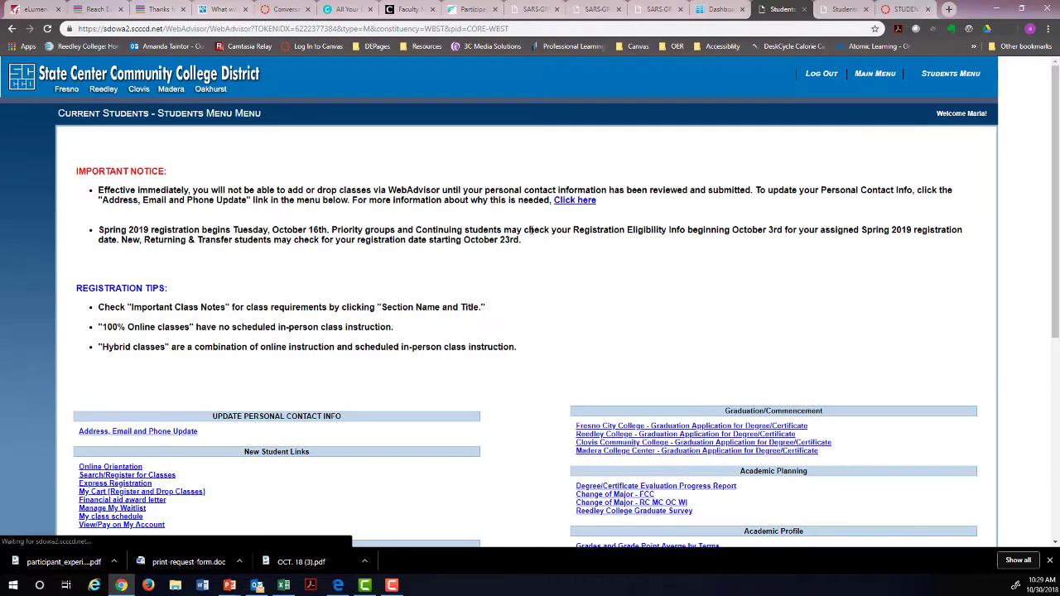
# Go to Search/Register for Classes in the Registration section.
pyautogui.scroll(-1, 481, 320)
pyautogui.scroll(-2, 481, 321)
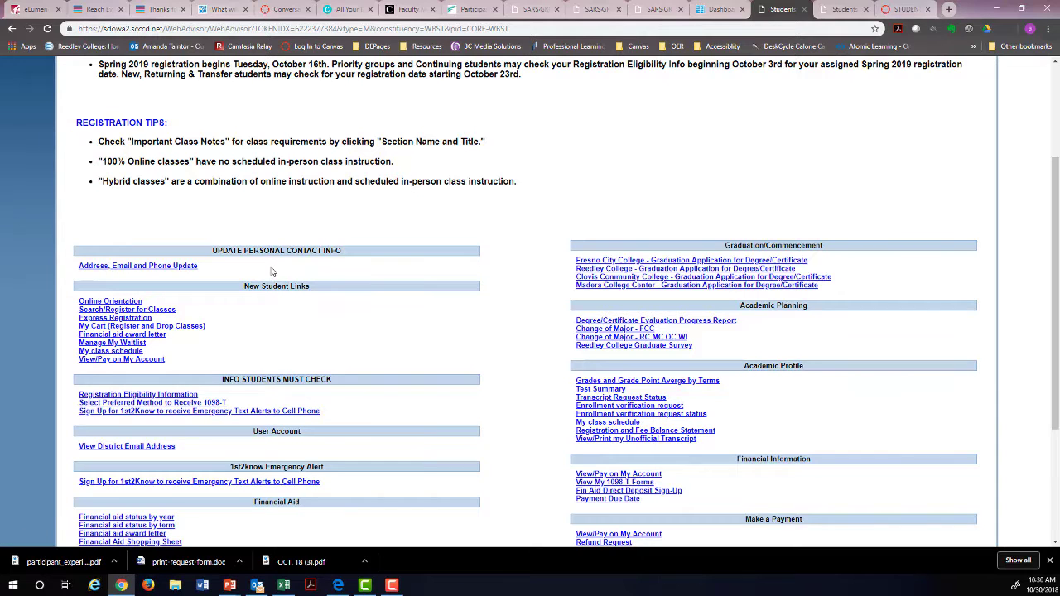
pyautogui.scroll(-4, 471, 358)
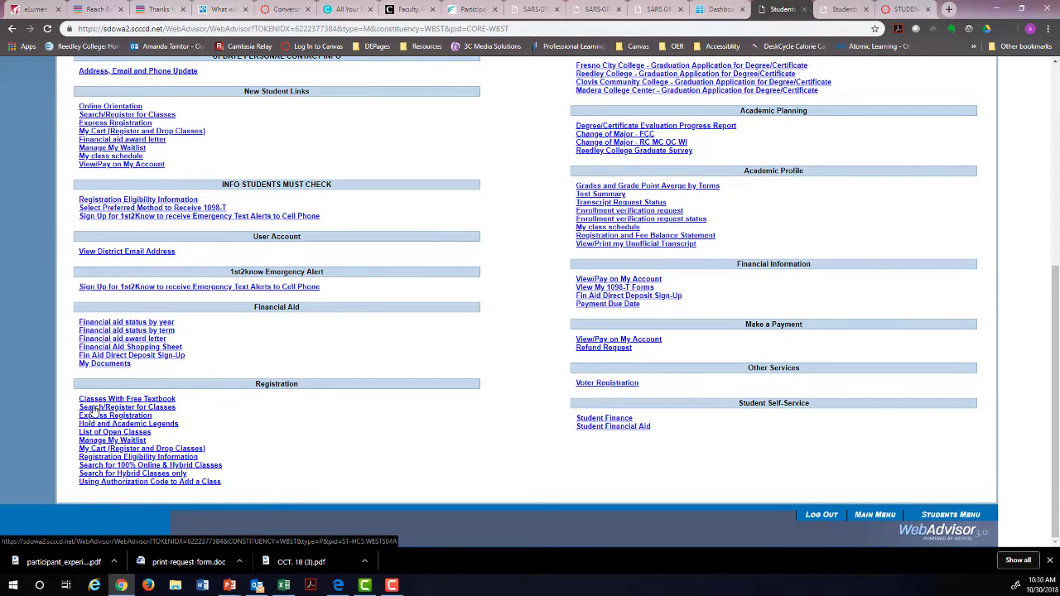
pyautogui.click(149, 408)
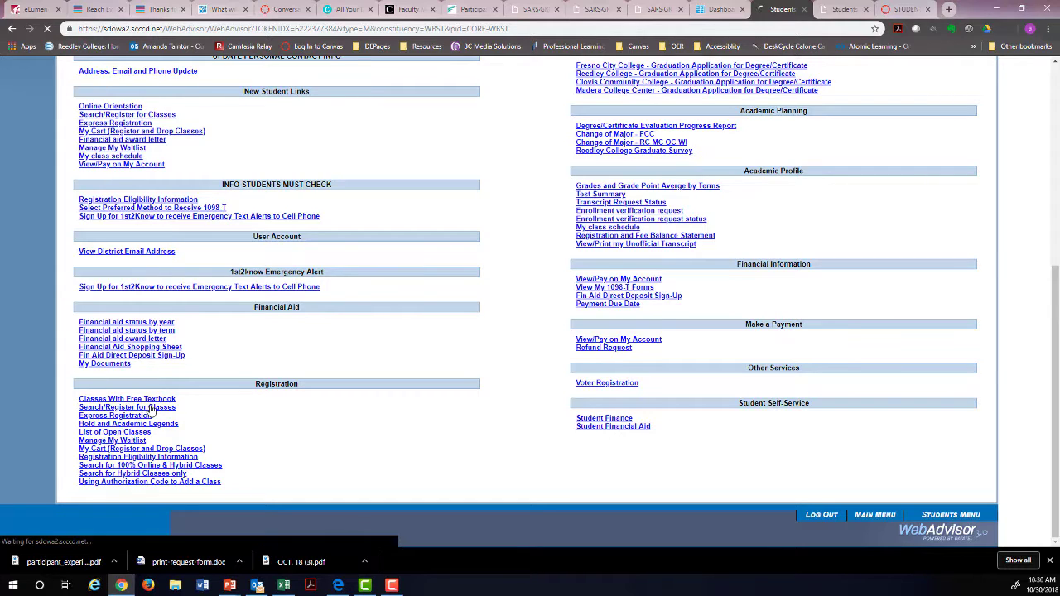
# Set the search term to Spring 2019 and the location to Reedley College.
pyautogui.click(120, 324)
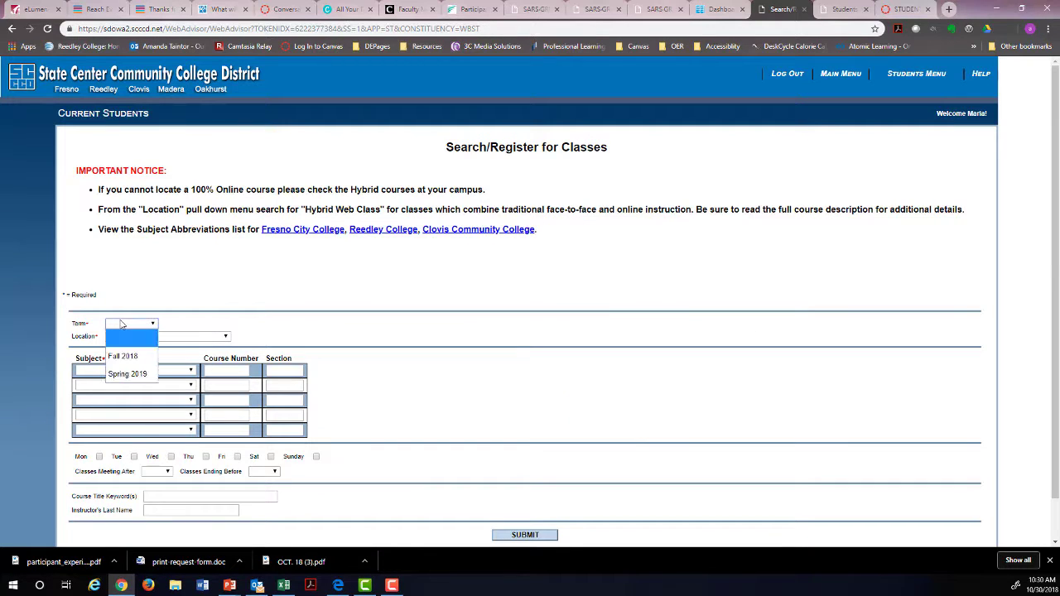
pyautogui.click(126, 374)
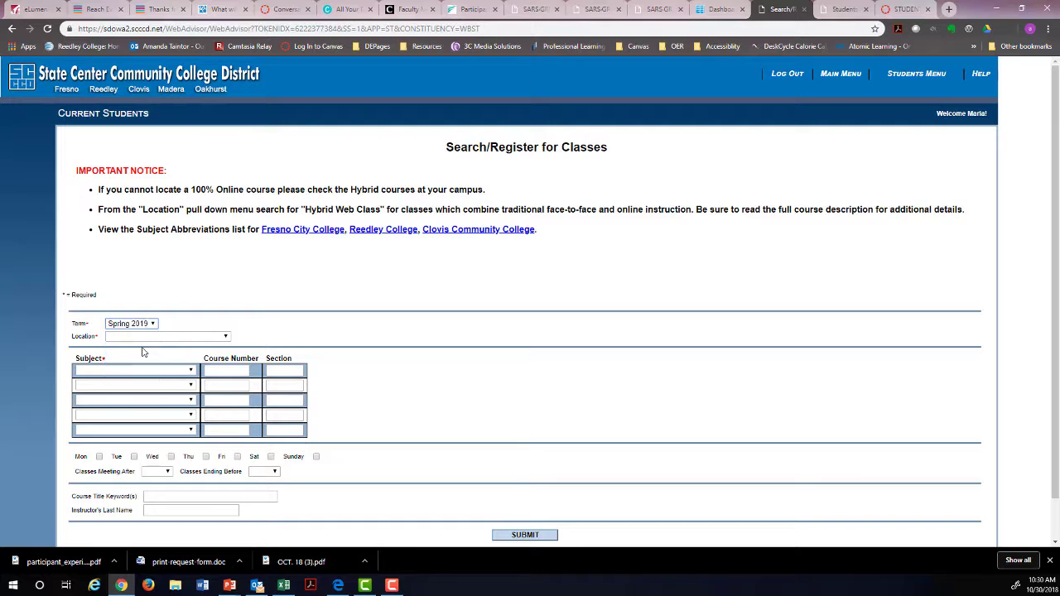
pyautogui.click(122, 339)
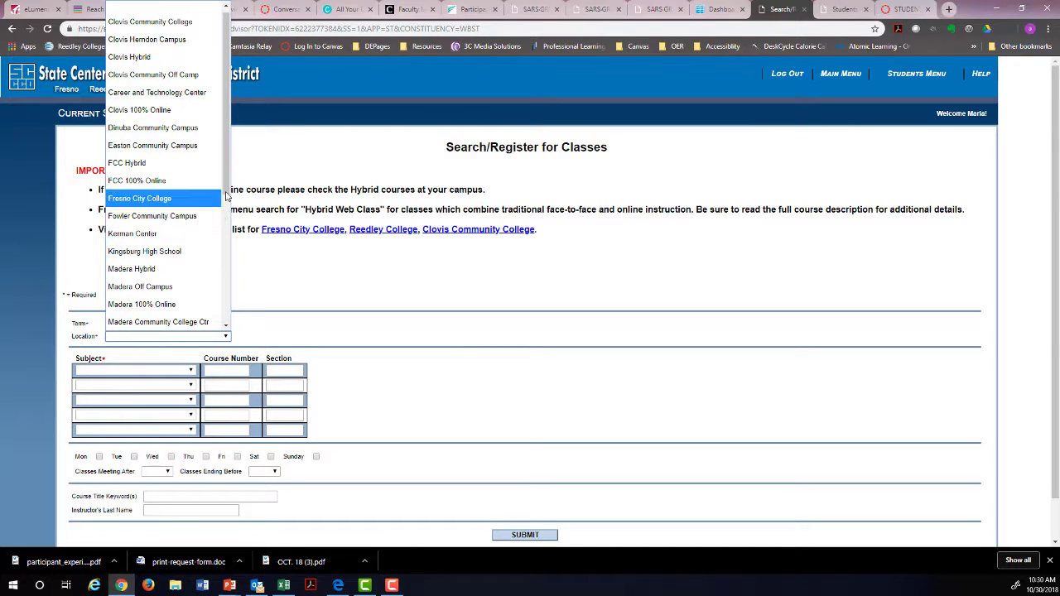
pyautogui.moveTo(227, 199); pyautogui.dragTo(225, 292)
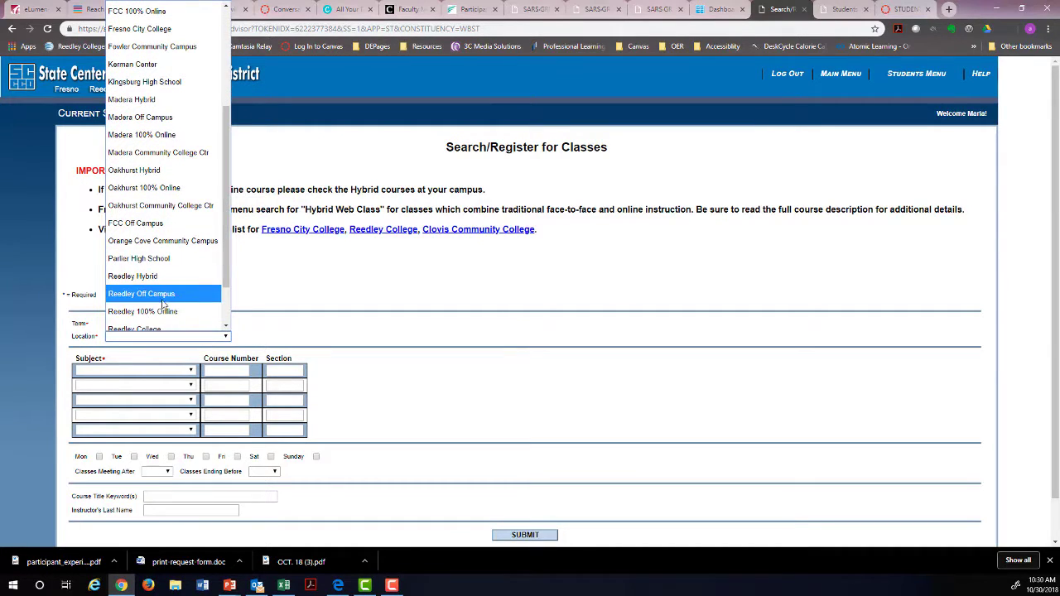
pyautogui.scroll(-3, 157, 318)
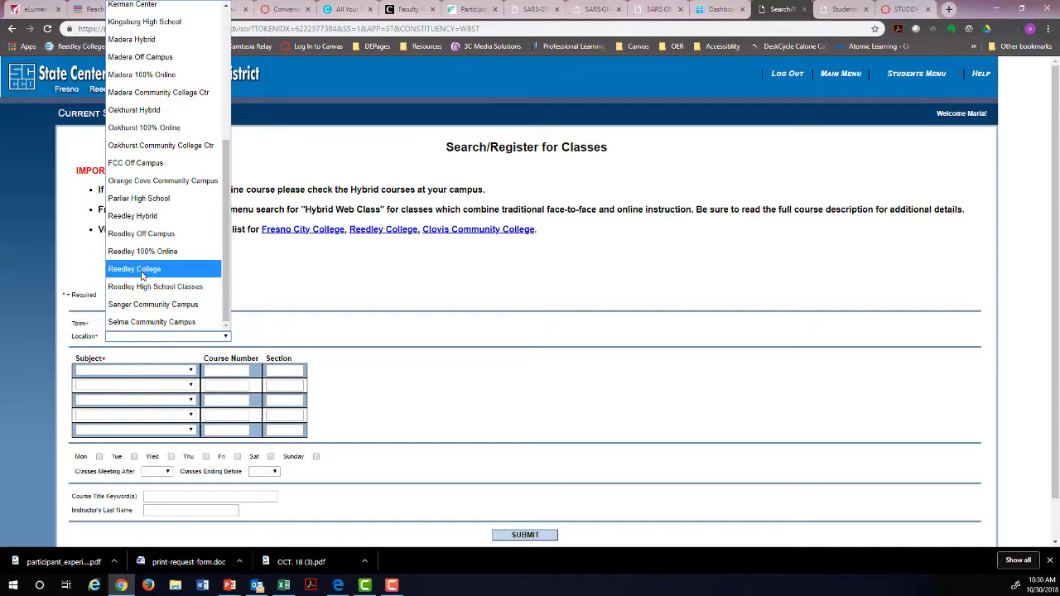
pyautogui.click(142, 276)
# Enter English 1A, Health Science 1 and Office Technology 10 as courses and submit the search.
pyautogui.click(192, 370)
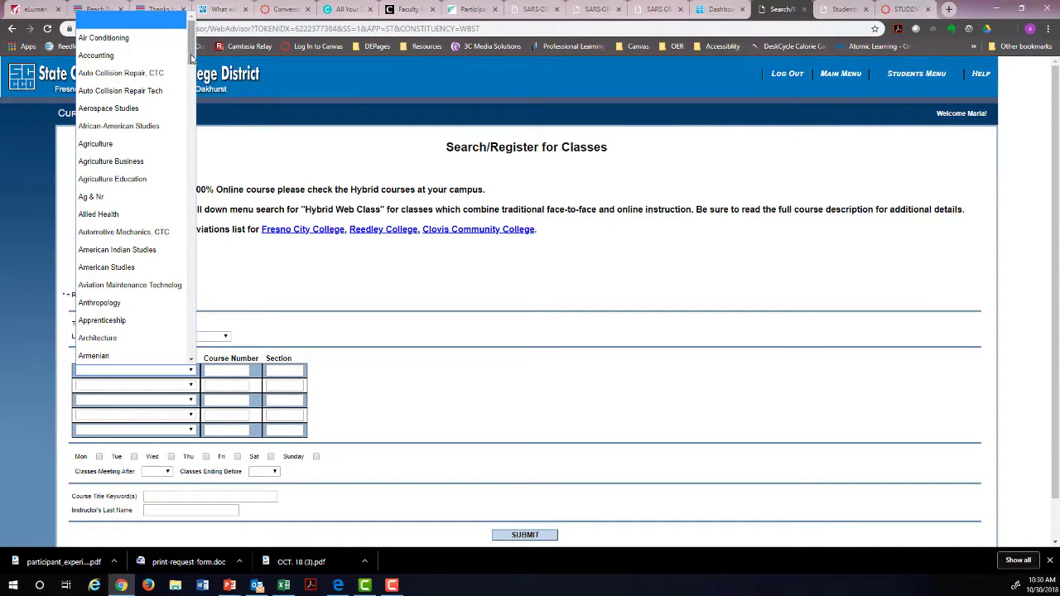
pyautogui.moveTo(192, 60); pyautogui.dragTo(194, 171)
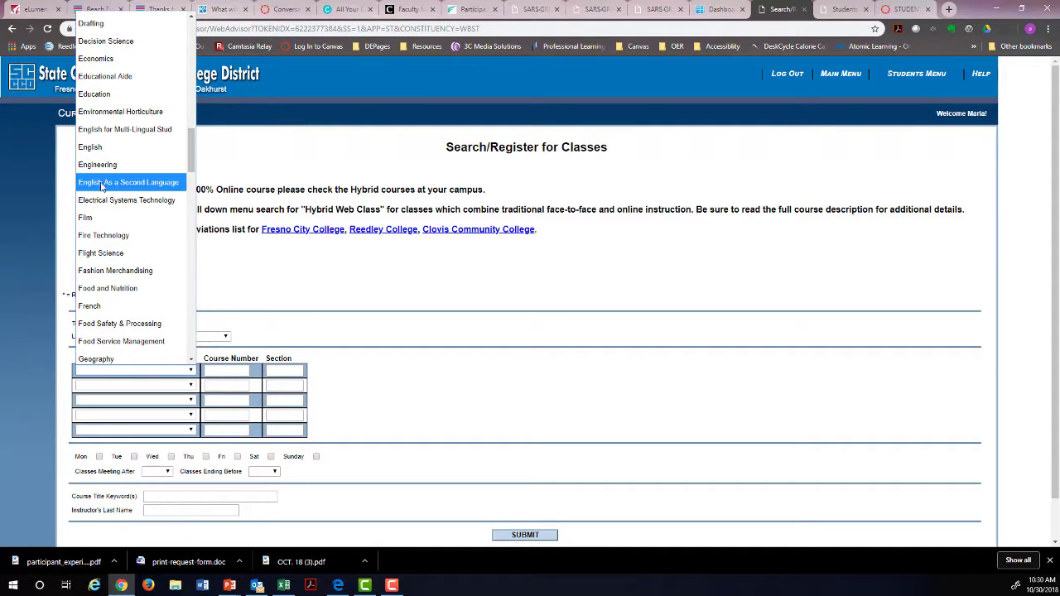
pyautogui.click(116, 146)
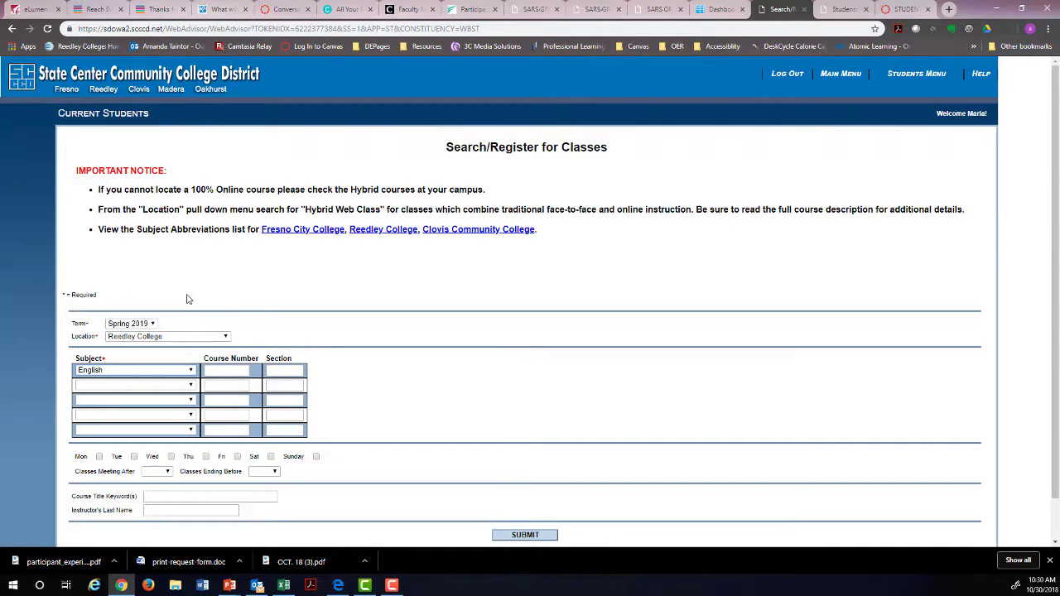
pyautogui.click(214, 371)
pyautogui.click(146, 389)
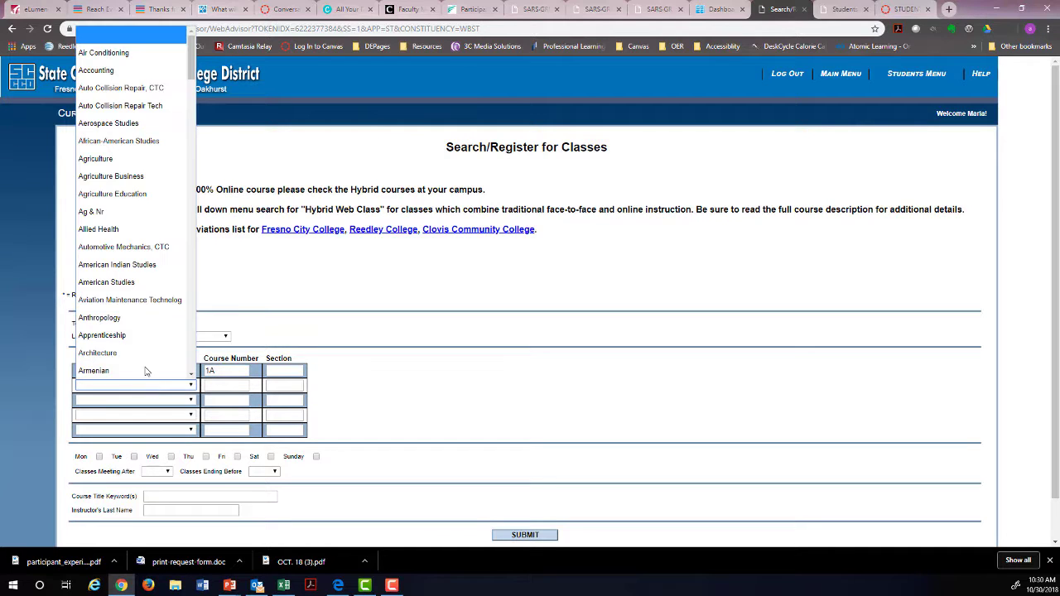
pyautogui.moveTo(194, 62); pyautogui.dragTo(214, 189)
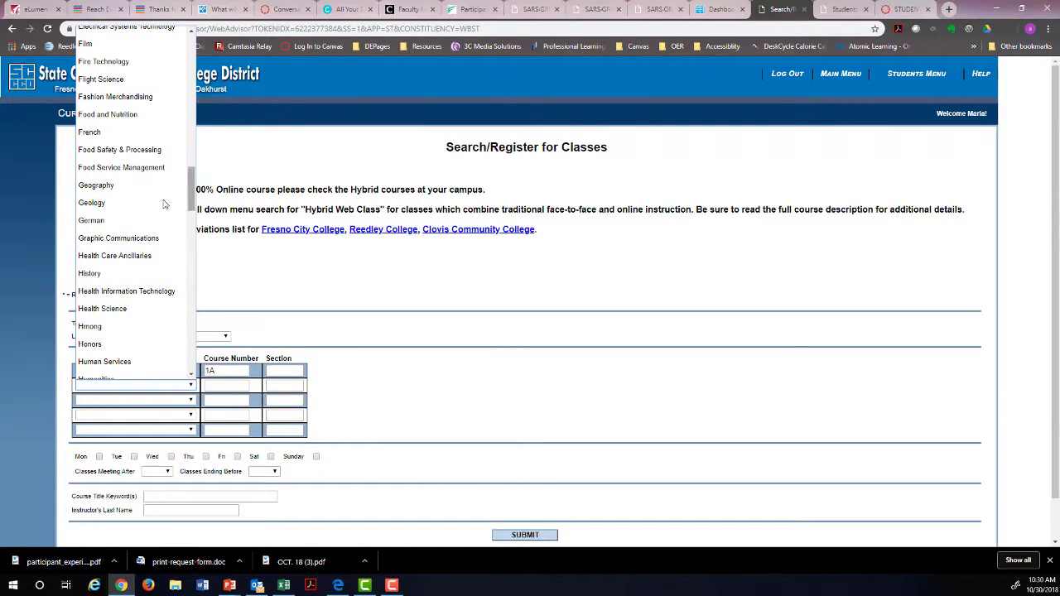
pyautogui.click(124, 312)
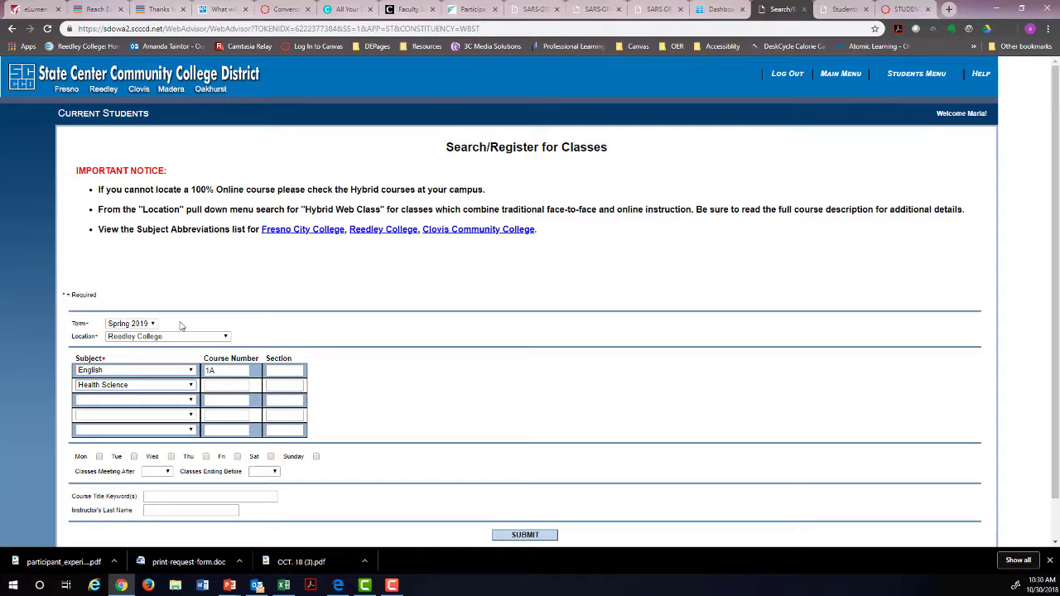
pyautogui.click(142, 404)
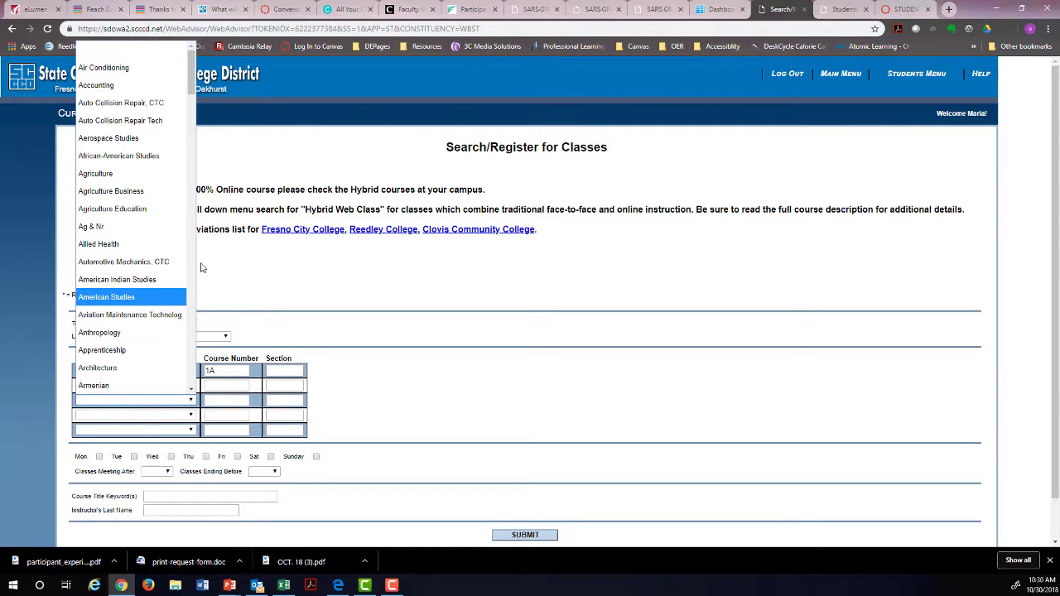
pyautogui.moveTo(191, 89); pyautogui.dragTo(215, 299)
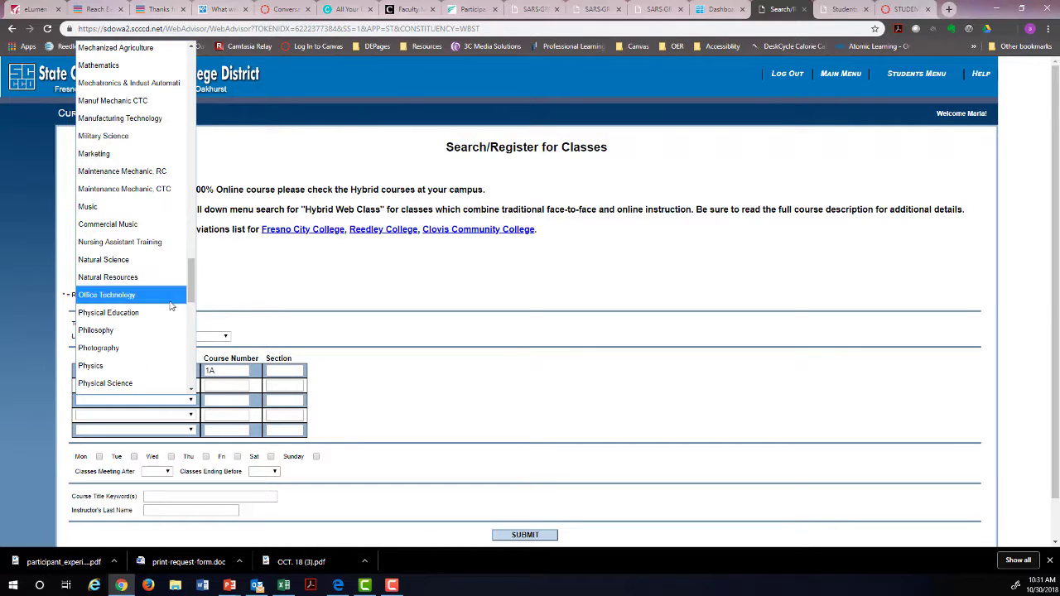
pyautogui.click(157, 296)
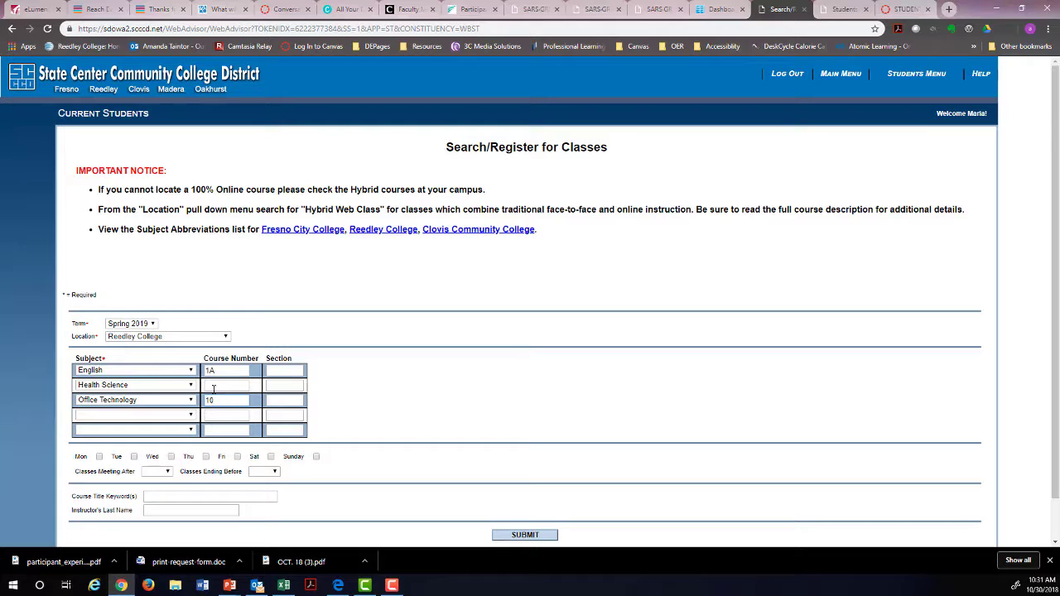
pyautogui.click(213, 388)
pyautogui.click(528, 537)
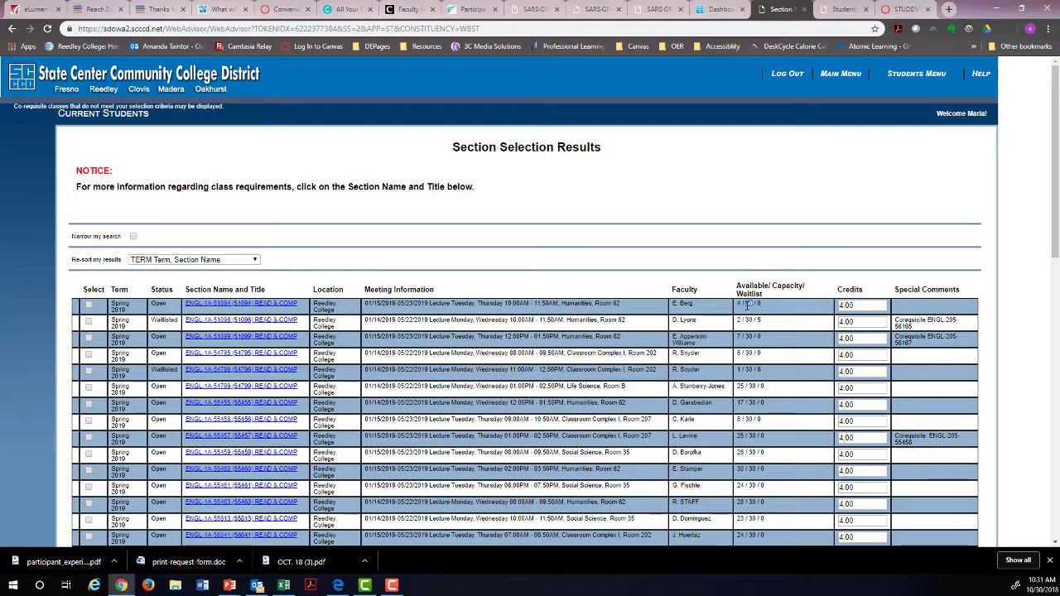
# Tick the first ENGL-1A section, HLTH-1-57053 and OT-10-59931 in the results.
pyautogui.doubleClick(754, 304)
pyautogui.click(90, 306)
pyautogui.scroll(-5, 281, 431)
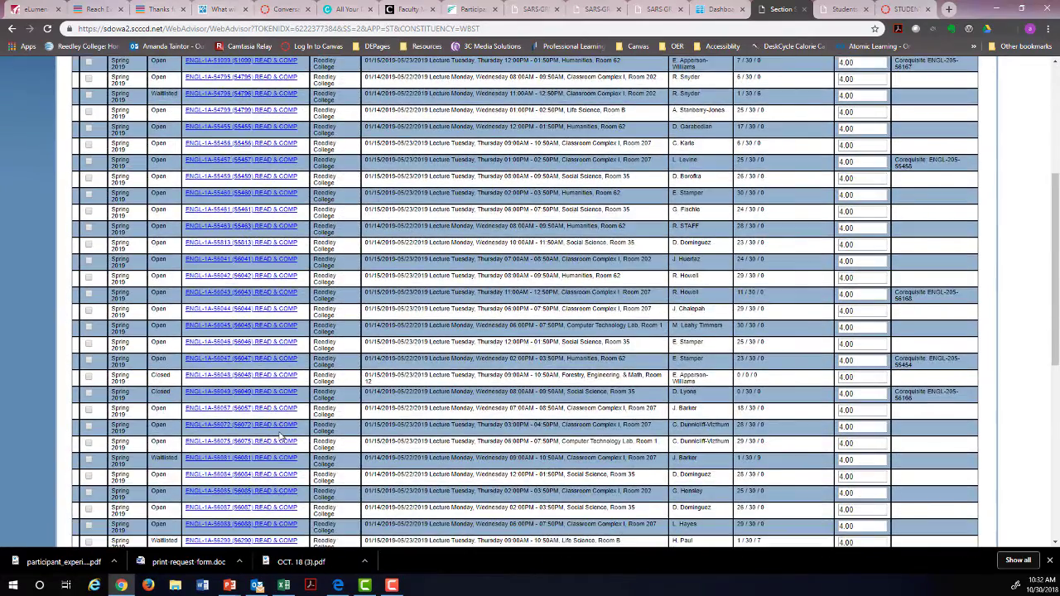
pyautogui.scroll(-3, 282, 438)
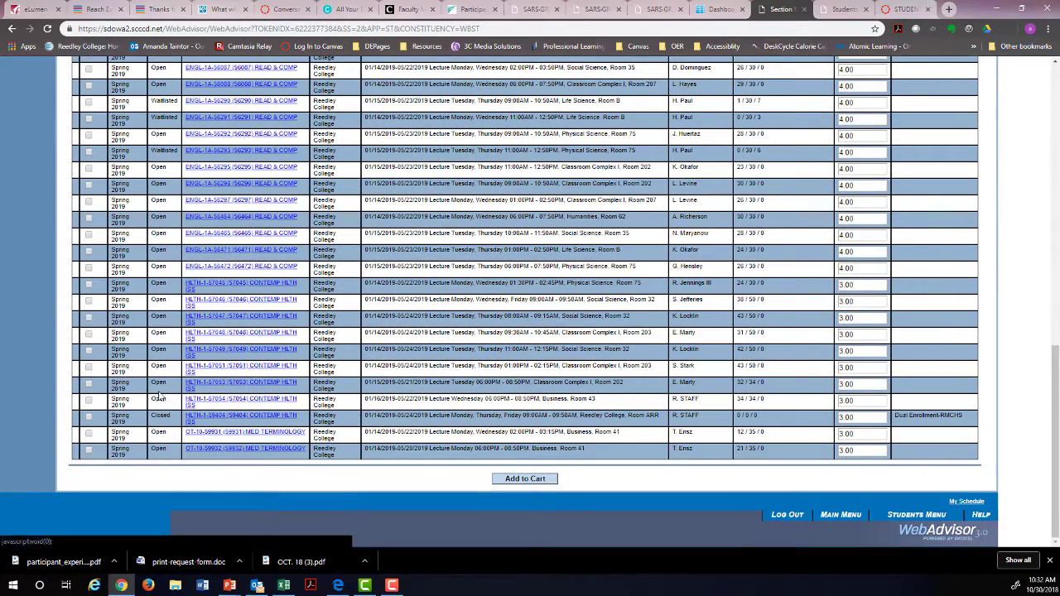
pyautogui.click(88, 384)
pyautogui.click(88, 434)
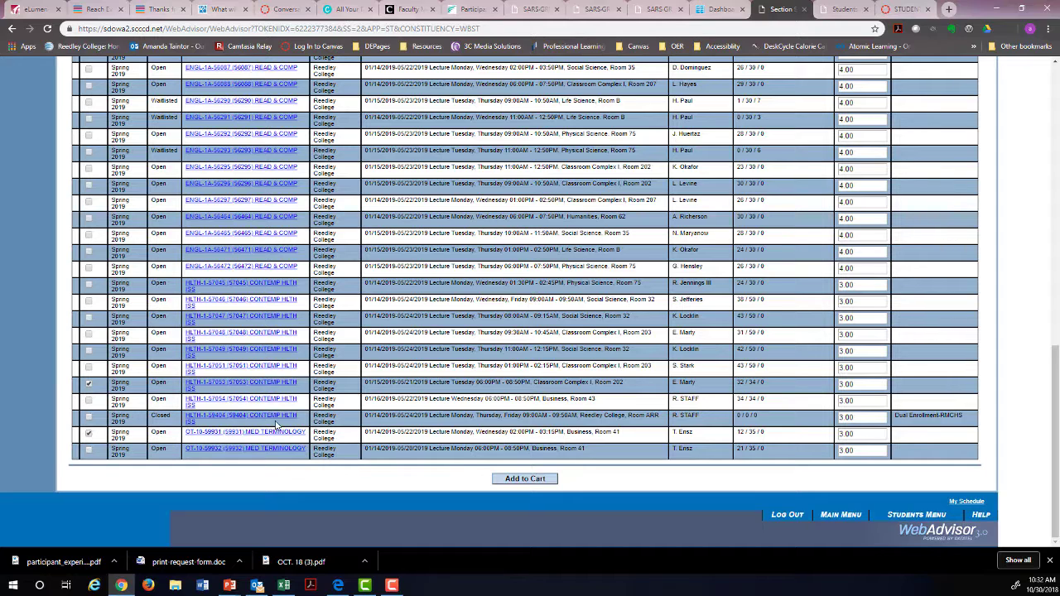
# Add the checked sections to My Cart and set ENGL-1A-51099 and ENGL-205-56167 to Register.
pyautogui.click(538, 479)
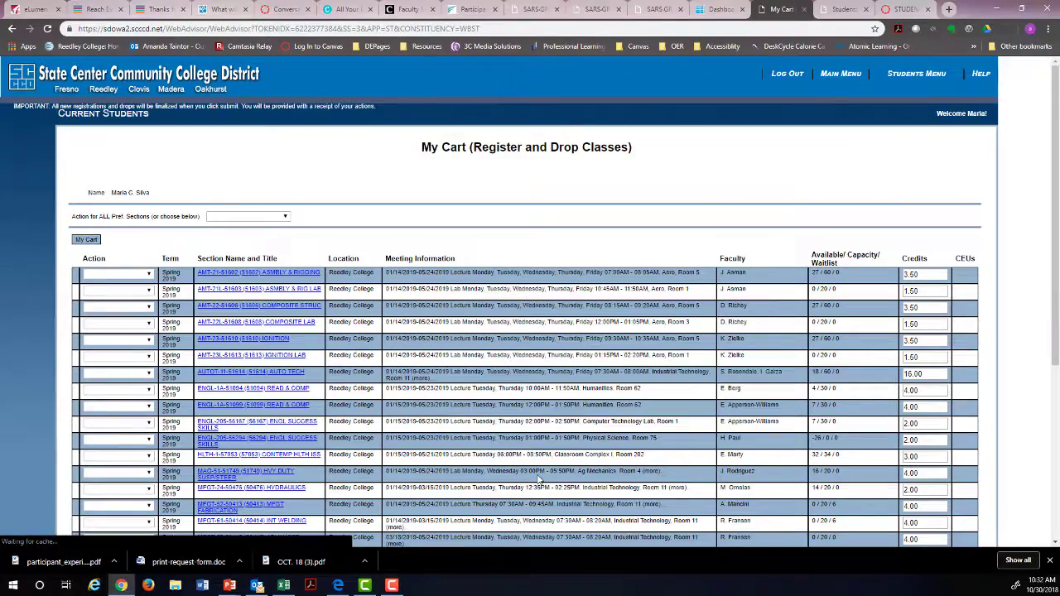
pyautogui.scroll(-2, 214, 388)
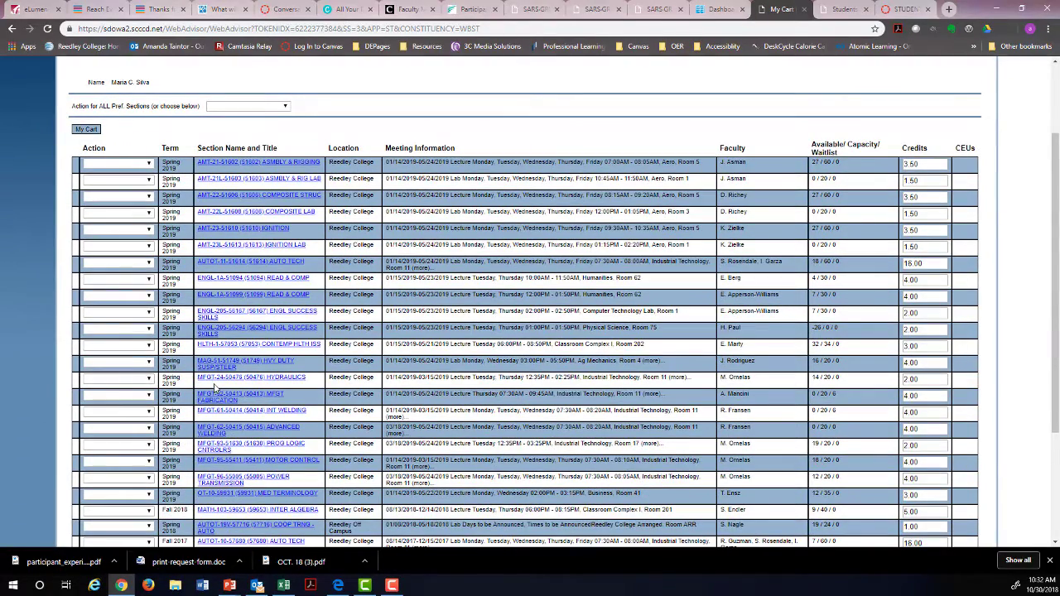
pyautogui.click(141, 300)
pyautogui.click(111, 329)
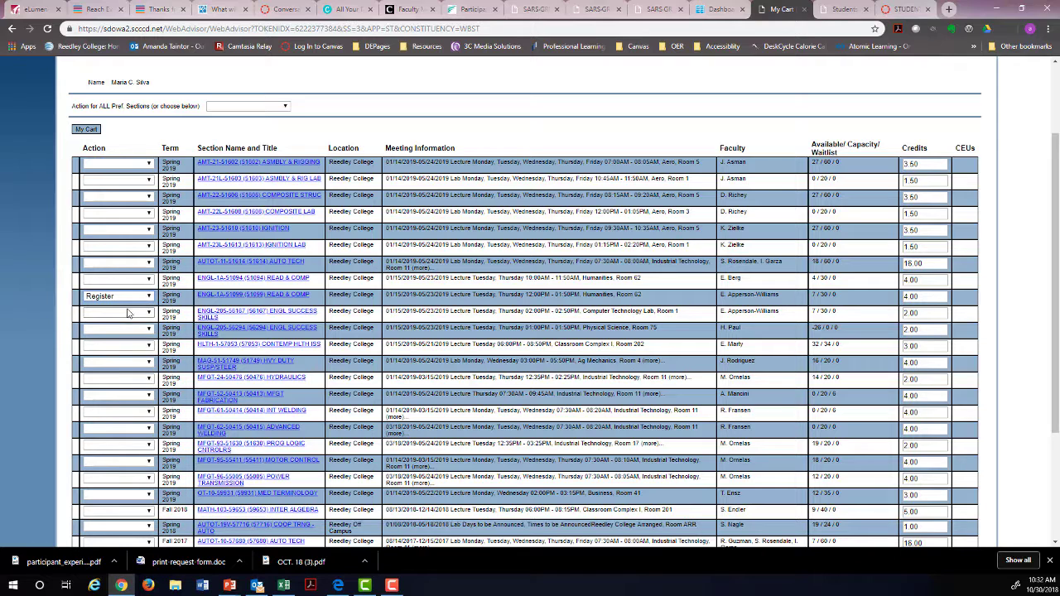
pyautogui.click(128, 313)
pyautogui.click(105, 346)
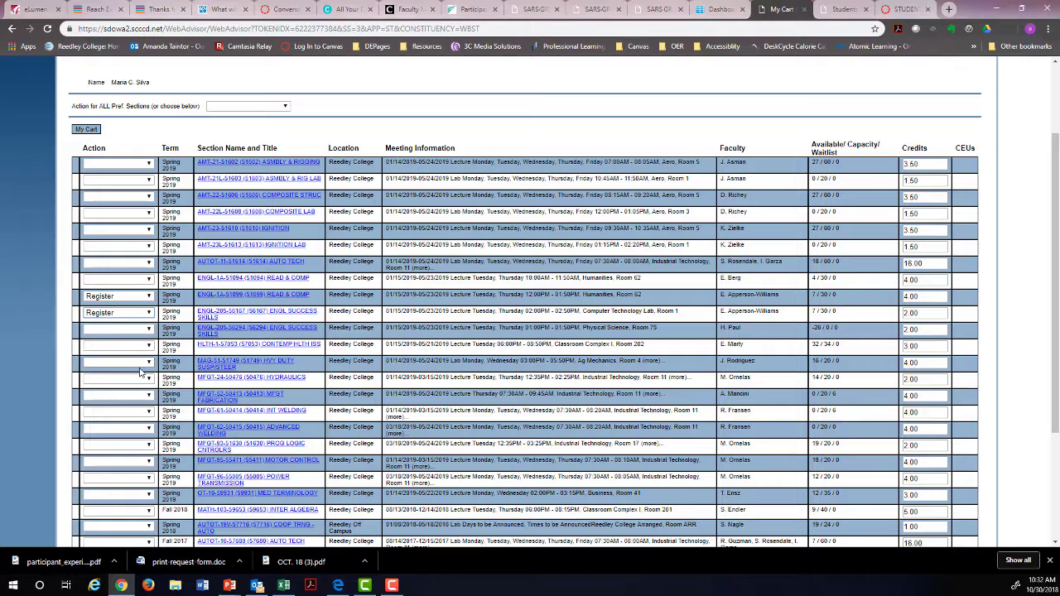
# Set HLTH-1-57053 and OT-10-59931 to Register, then return to the Students Menu.
pyautogui.click(128, 347)
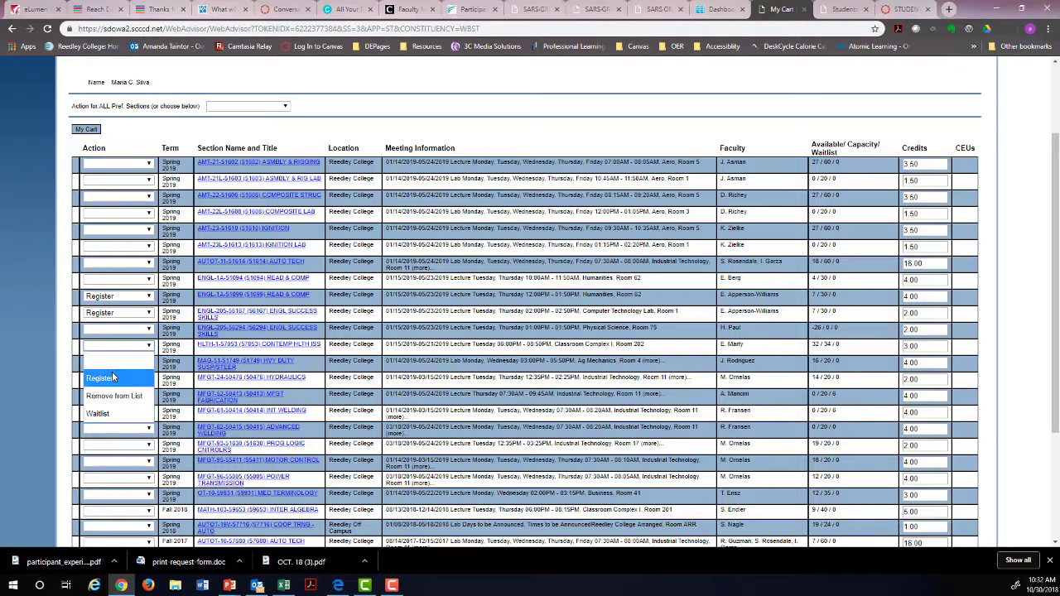
pyautogui.click(103, 378)
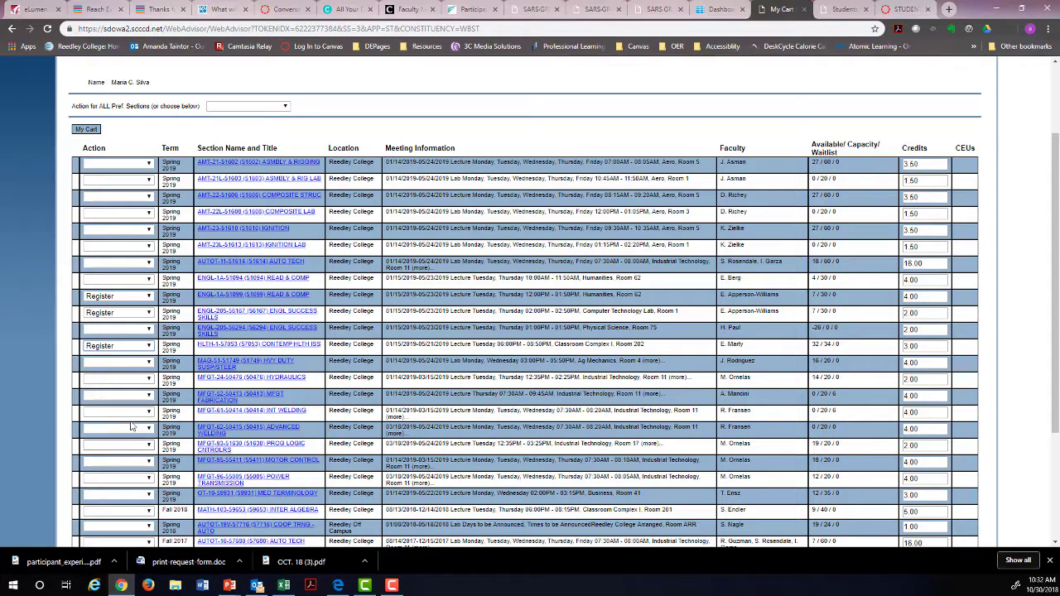
pyautogui.scroll(-2, 133, 424)
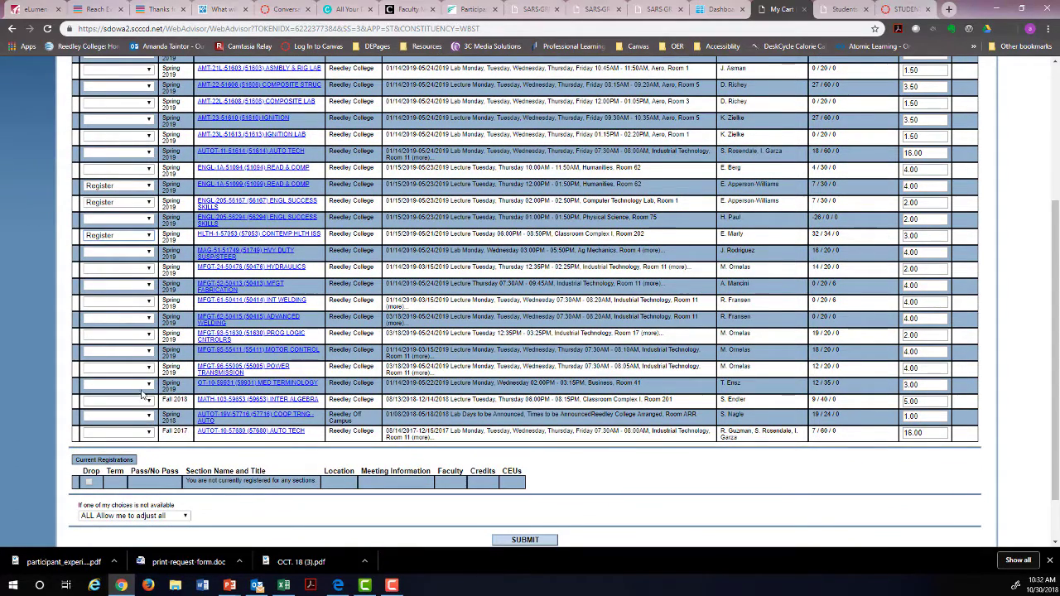
pyautogui.click(137, 385)
pyautogui.click(129, 416)
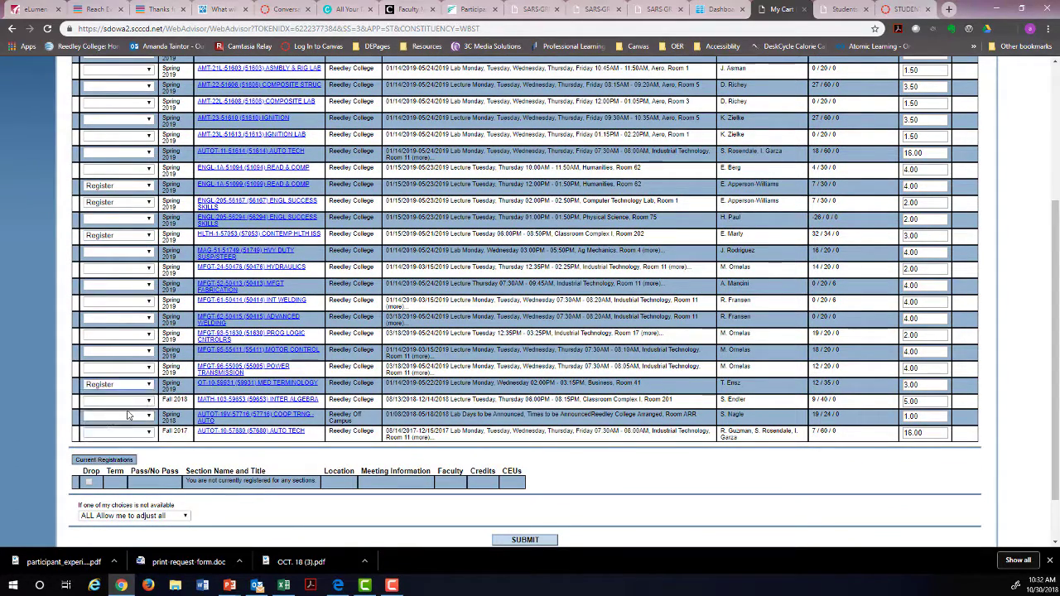
pyautogui.scroll(-1, 128, 415)
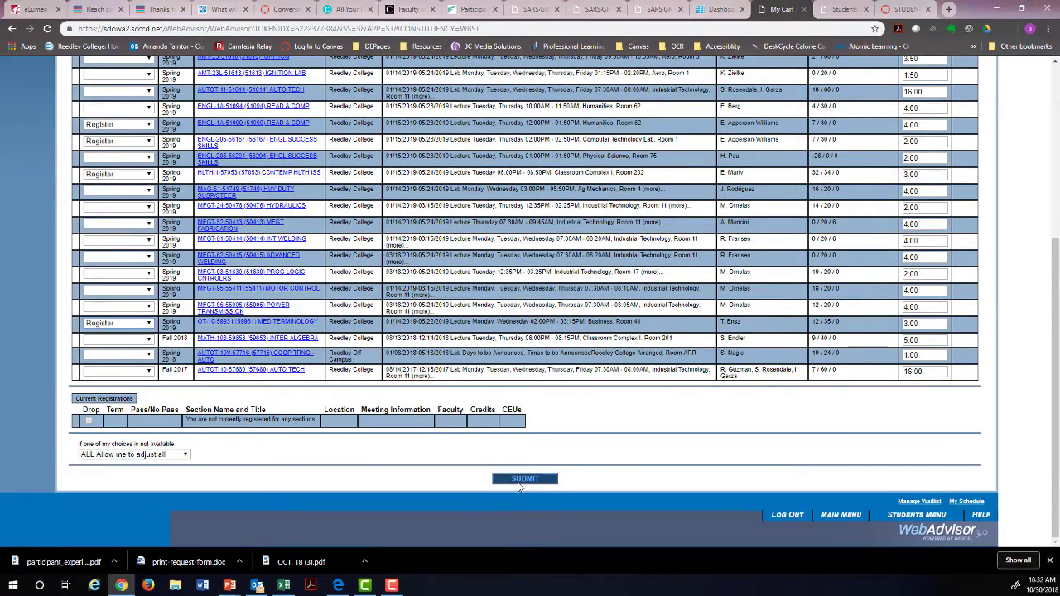
pyautogui.scroll(5, 627, 423)
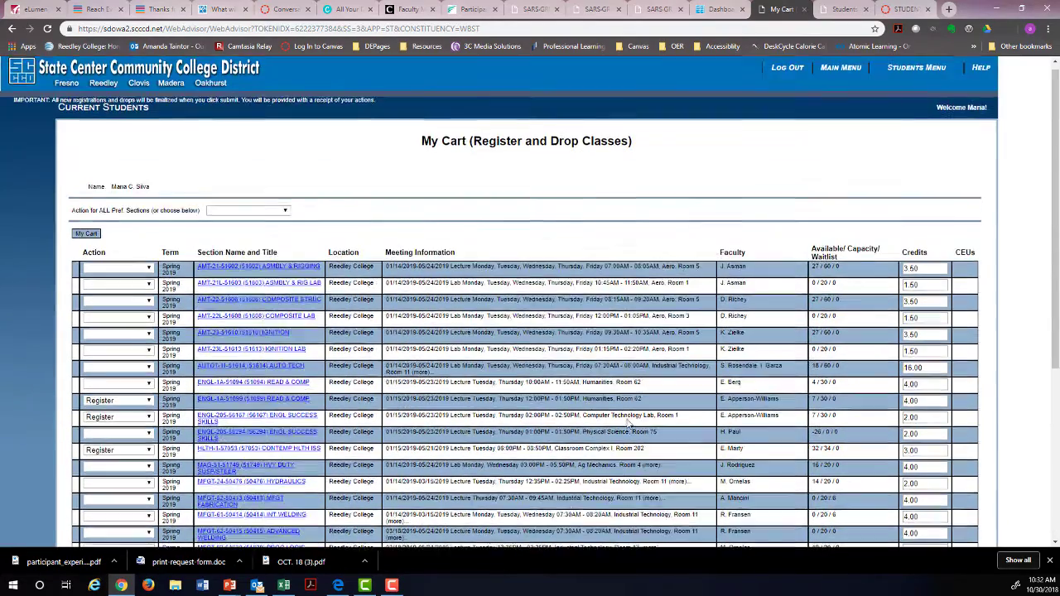
pyautogui.click(914, 77)
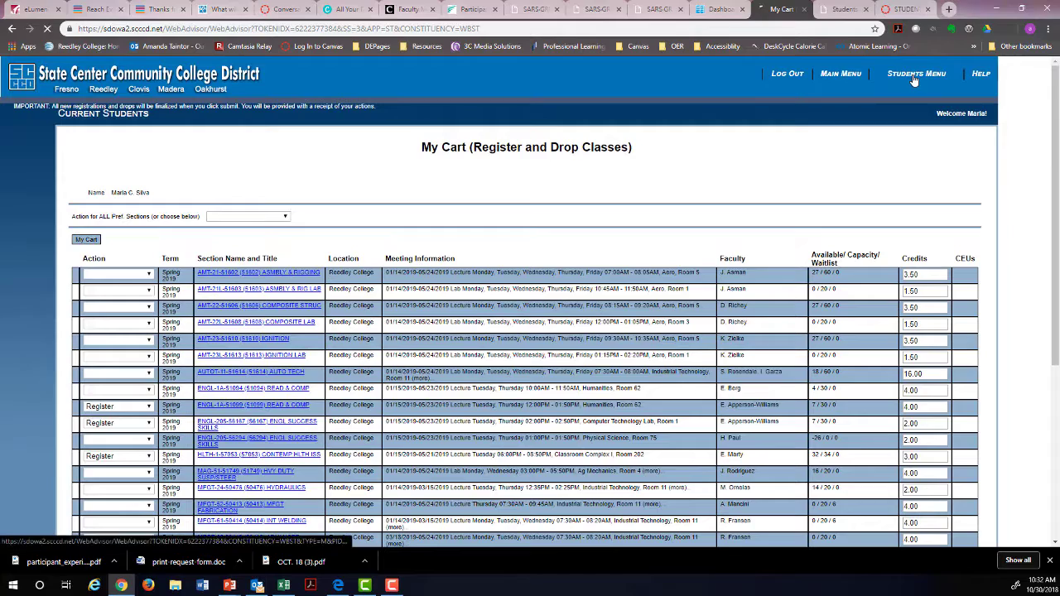
# View the Spring 2019 class schedule (0.00 registered credits) and return to the Students Menu.
pyautogui.scroll(-5, 670, 332)
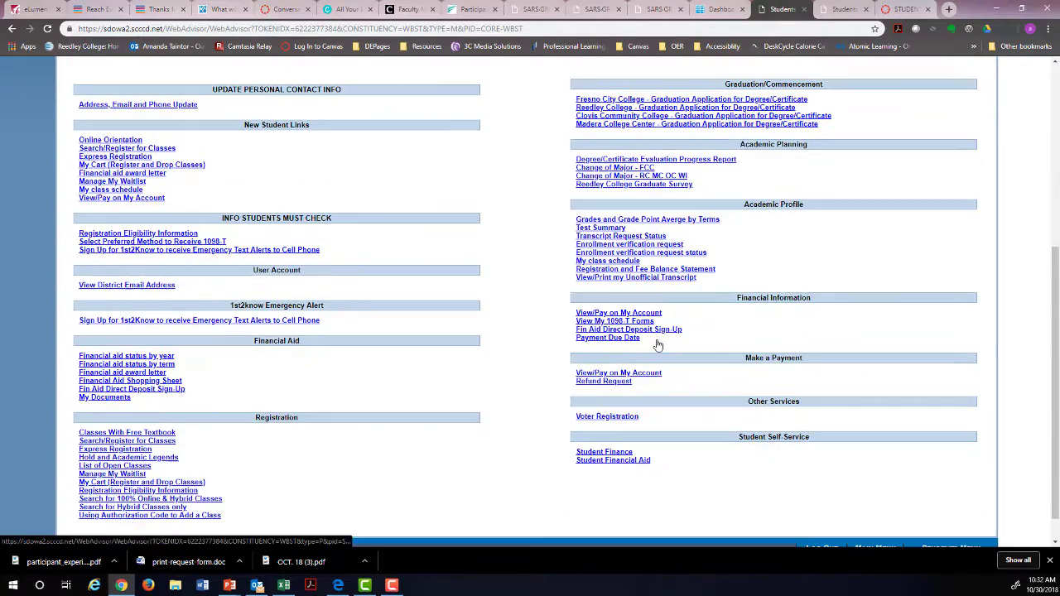
pyautogui.click(589, 257)
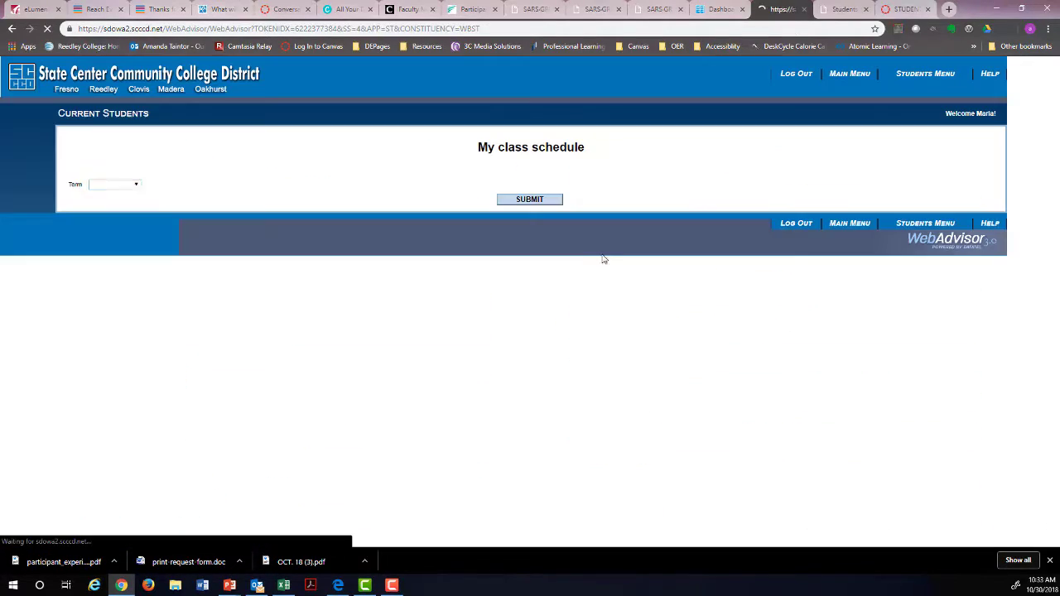
pyautogui.click(126, 189)
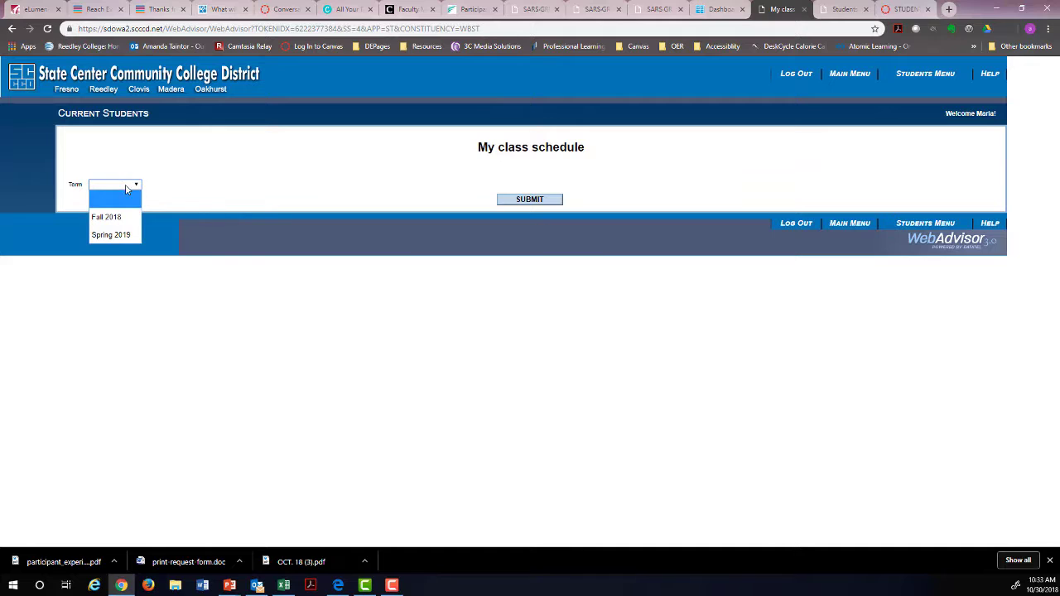
pyautogui.click(122, 236)
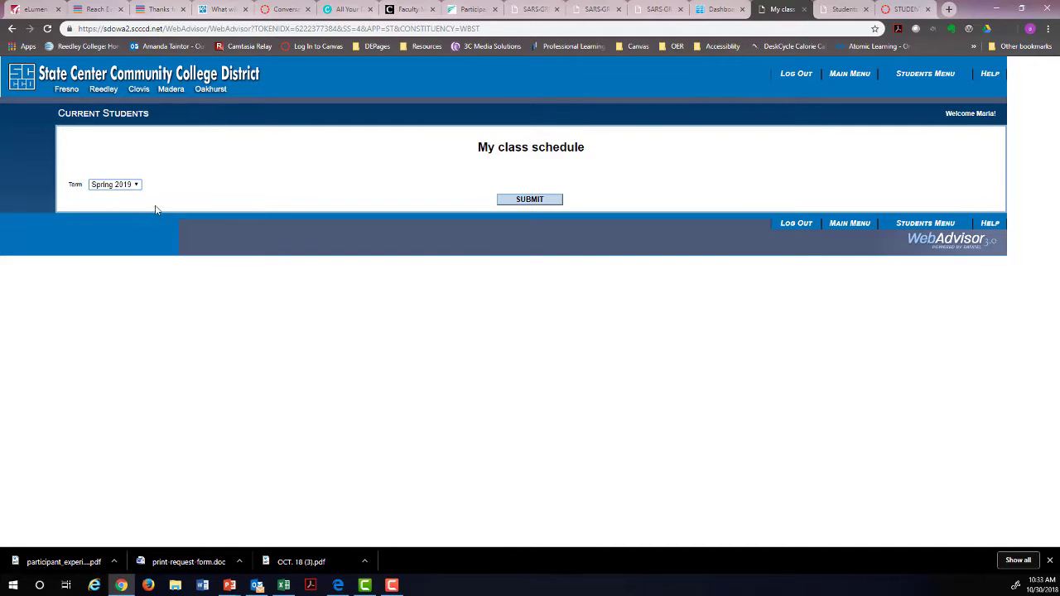
pyautogui.click(530, 199)
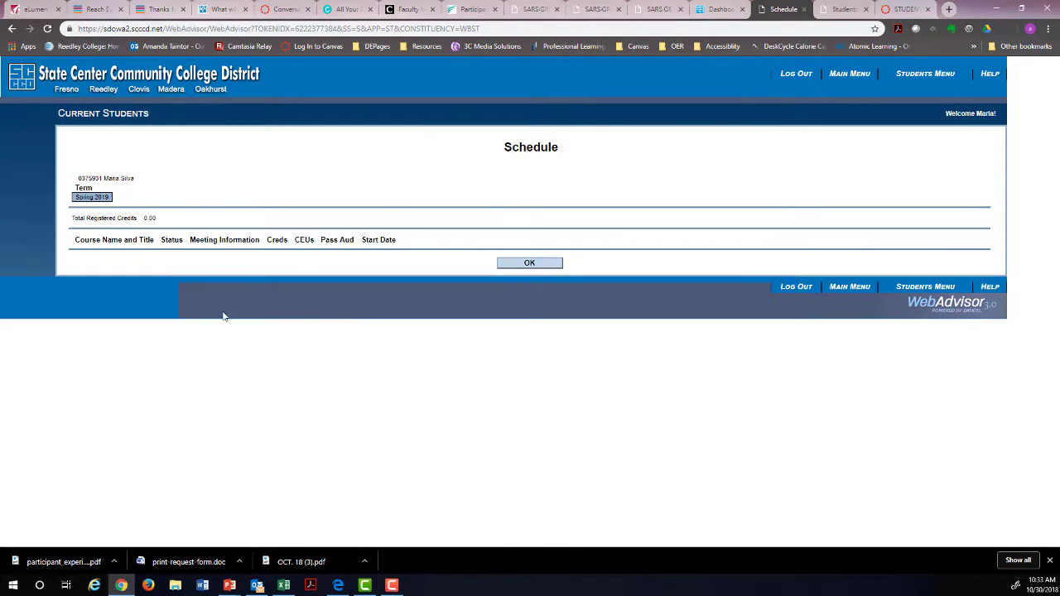
pyautogui.click(909, 74)
pyautogui.scroll(-4, 254, 359)
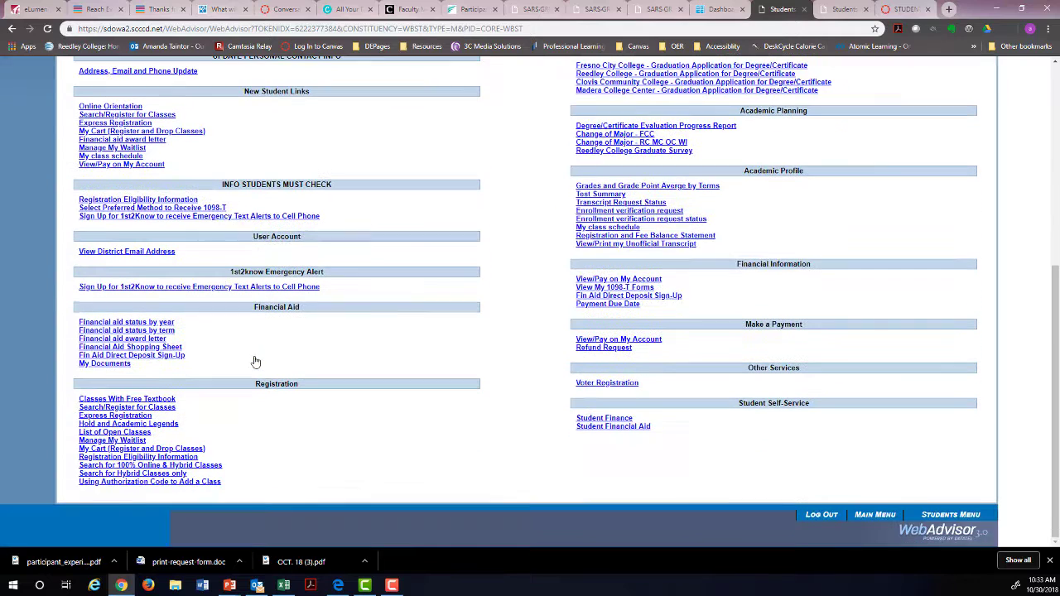
# Search Spring 2019 classes at Reedley College with the subject Food and Nutrition.
pyautogui.click(90, 409)
pyautogui.click(128, 324)
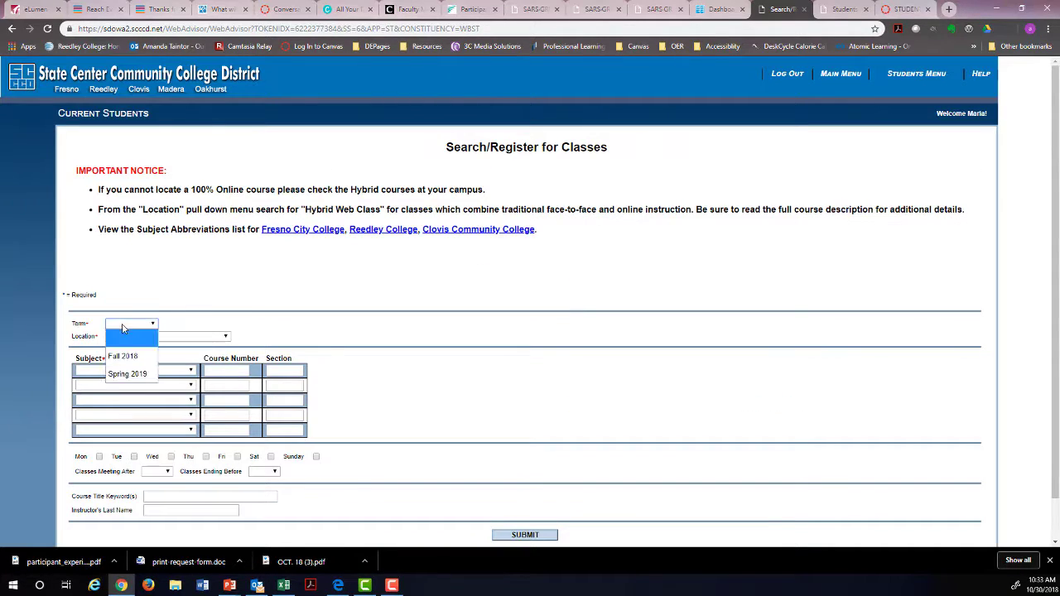
pyautogui.click(126, 374)
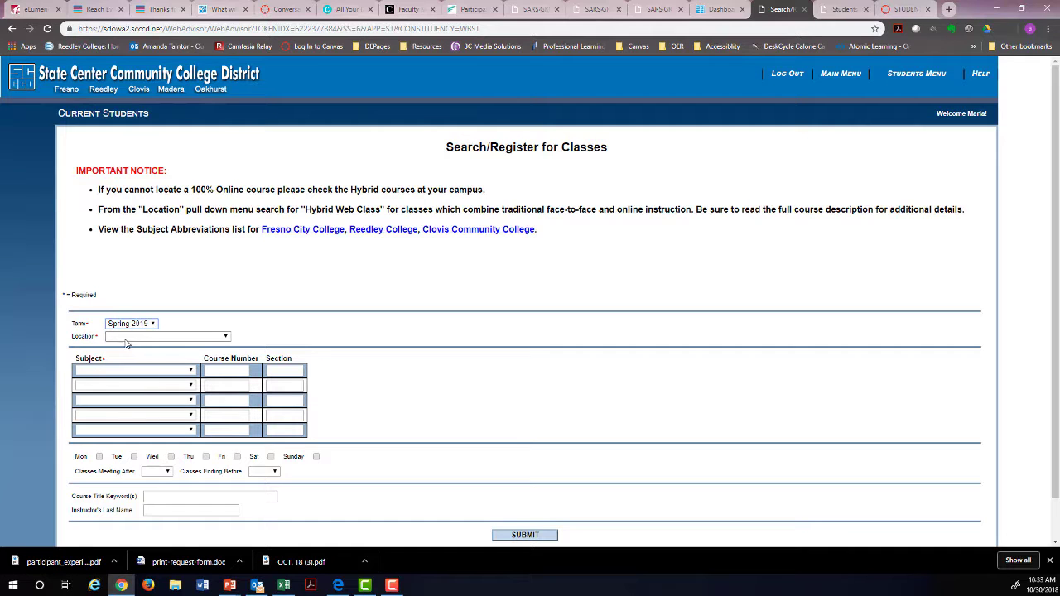
pyautogui.click(166, 336)
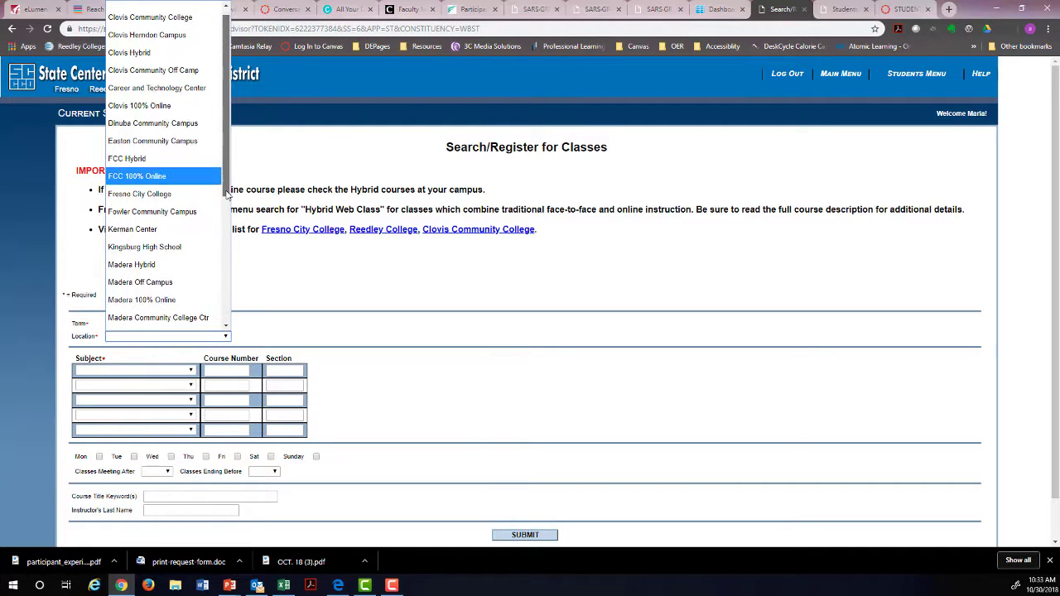
pyautogui.moveTo(229, 189); pyautogui.dragTo(220, 300)
pyautogui.click(183, 299)
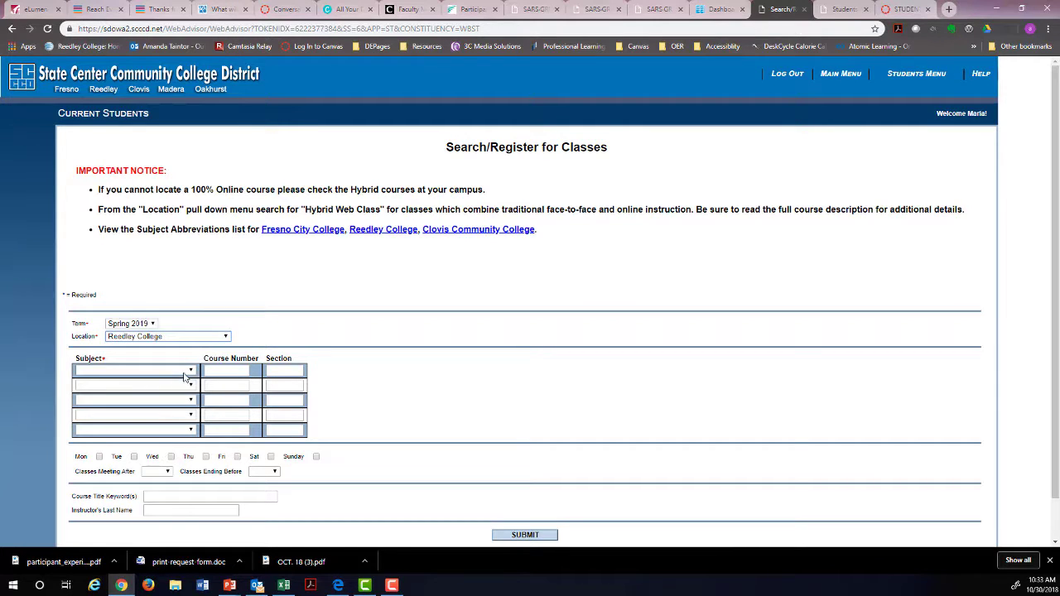
pyautogui.click(191, 374)
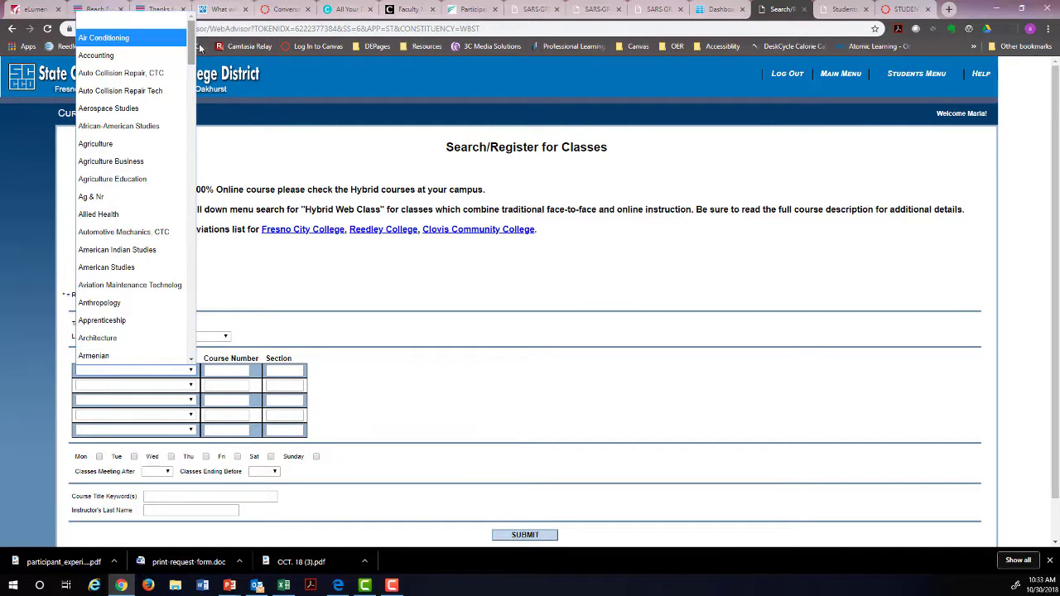
pyautogui.moveTo(193, 51); pyautogui.dragTo(224, 171)
pyautogui.click(153, 187)
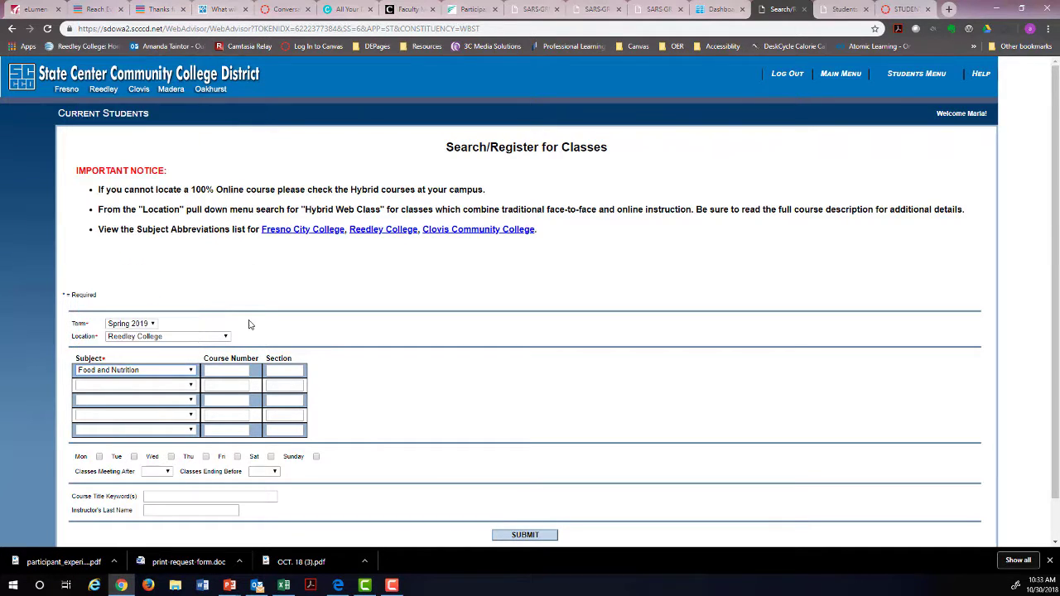
pyautogui.click(532, 534)
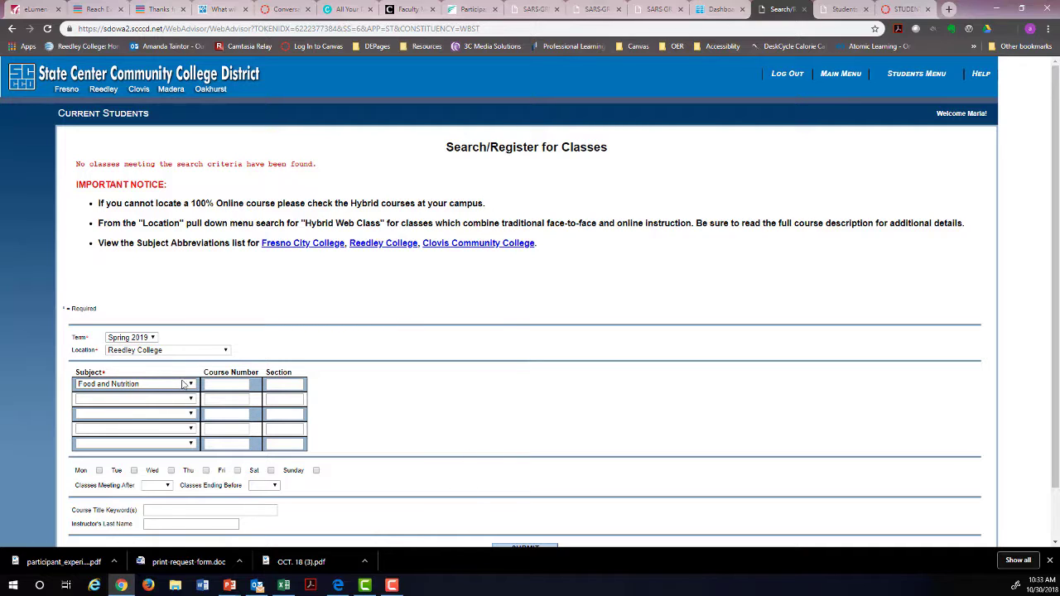
# Search nutrition classes at Reedley 100% Online and open section FN-40-57043 NUTRITION.
pyautogui.click(176, 350)
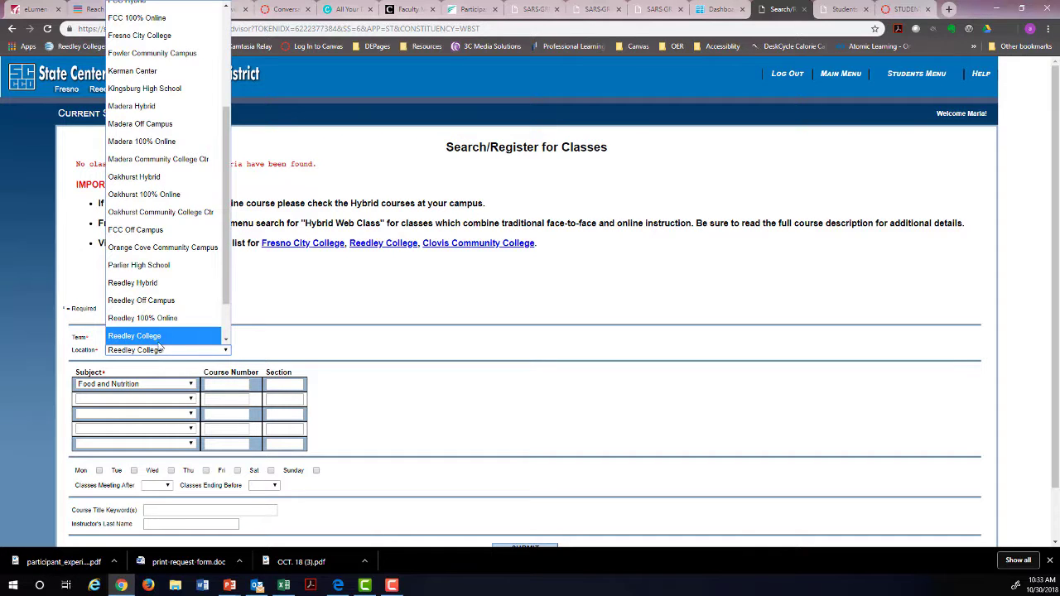
pyautogui.click(157, 323)
pyautogui.scroll(-2, 472, 389)
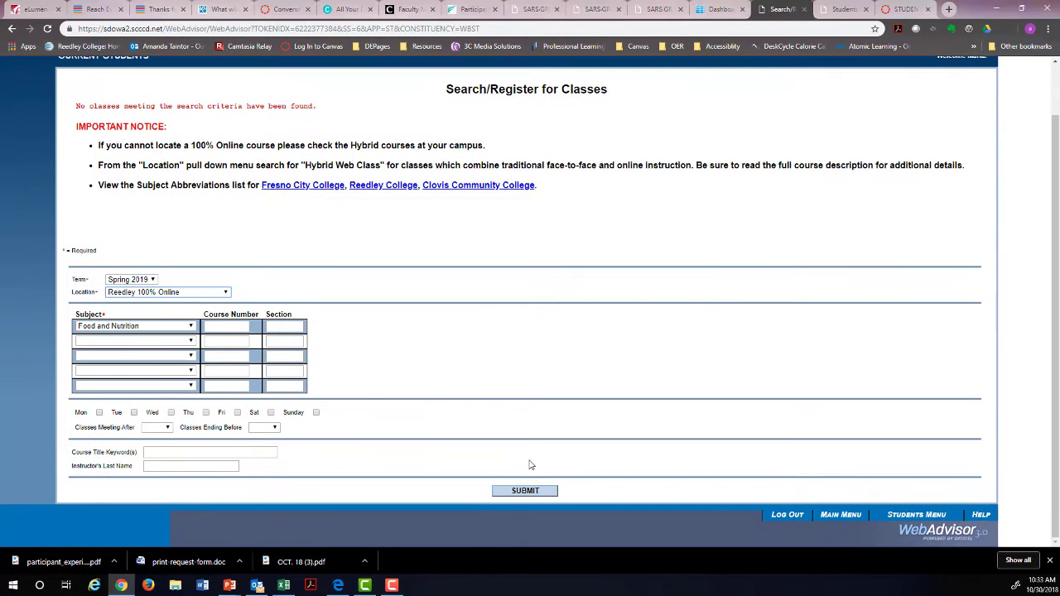
pyautogui.click(524, 492)
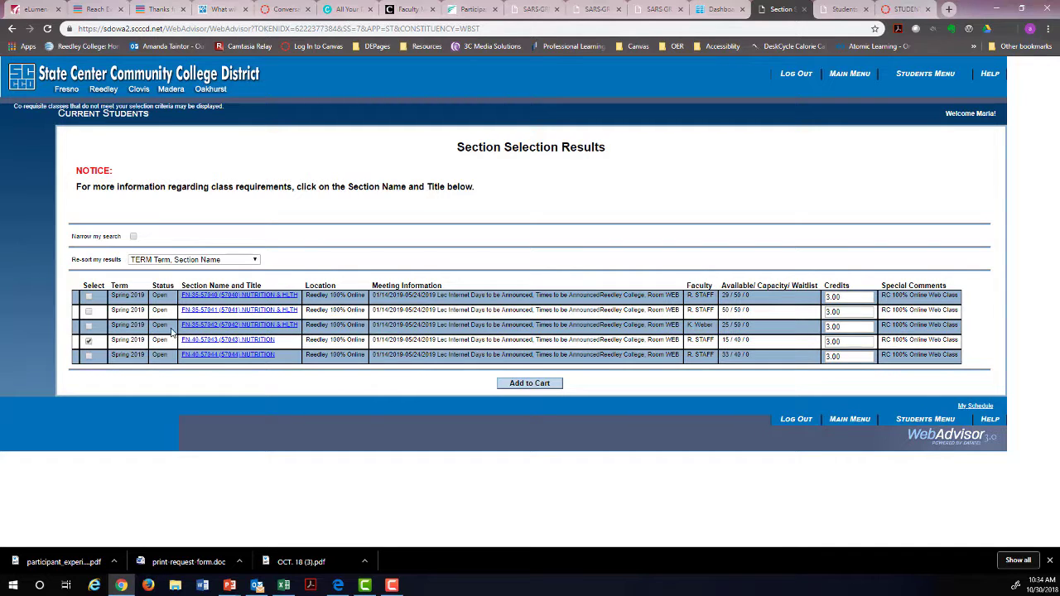
pyautogui.click(228, 342)
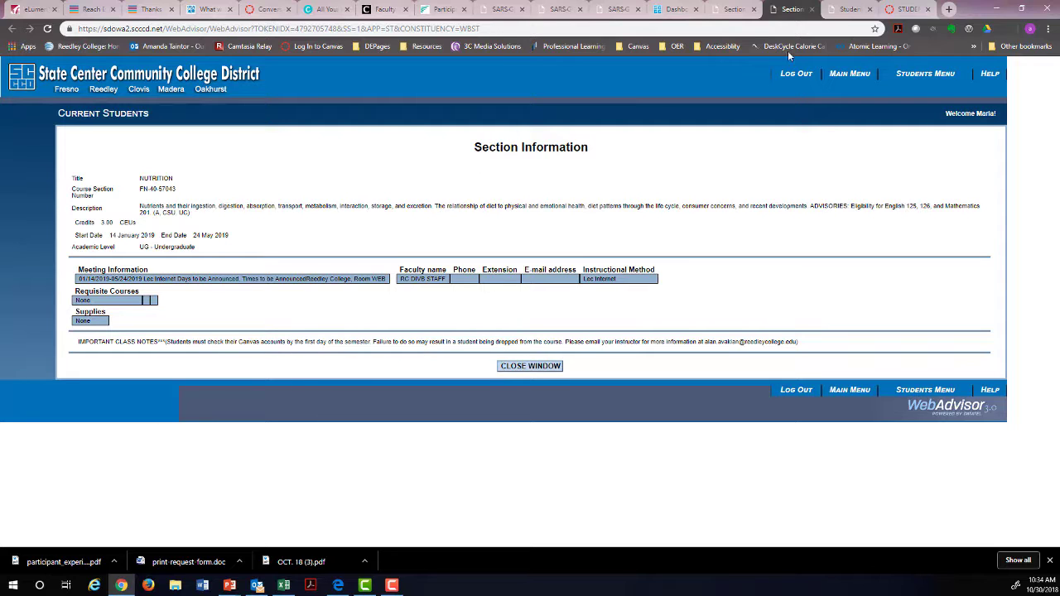
# Leave the FN-40-57043 details for the Students Menu and scroll to Registration.
pyautogui.click(909, 76)
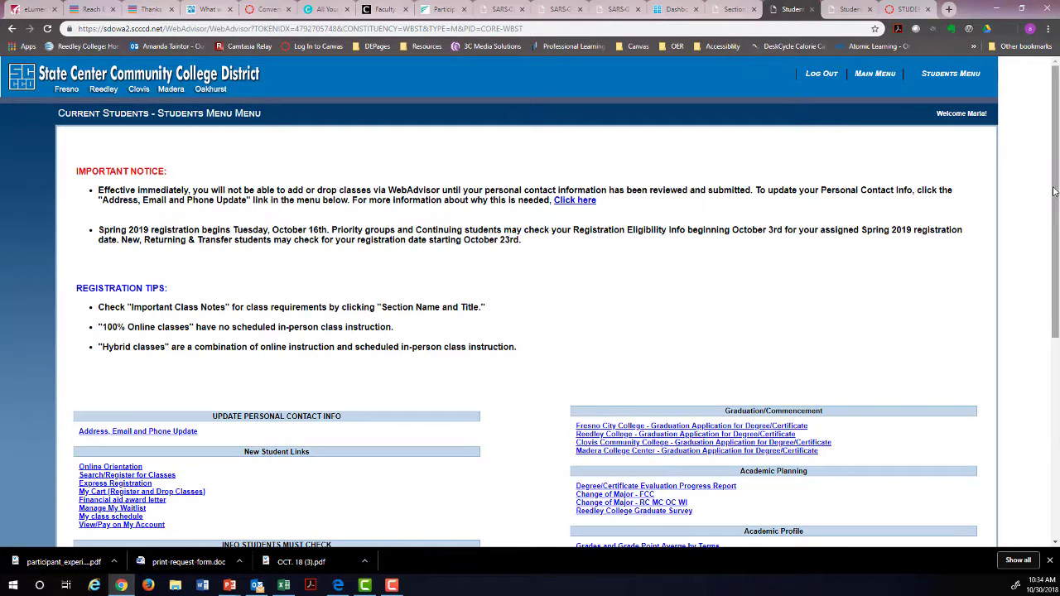
pyautogui.moveTo(1054, 192); pyautogui.dragTo(1035, 333)
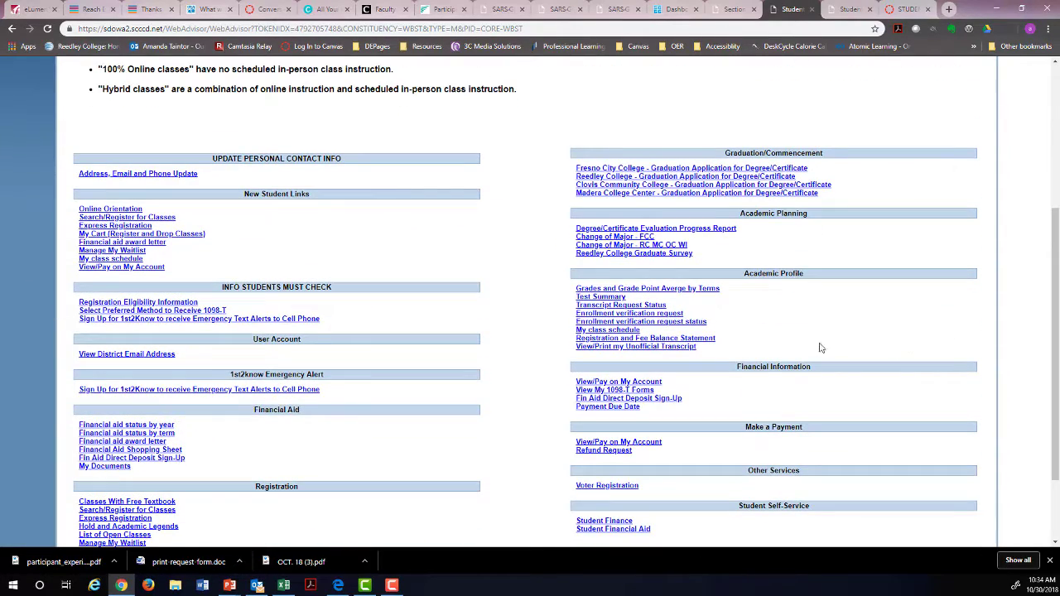
pyautogui.scroll(-2, 271, 418)
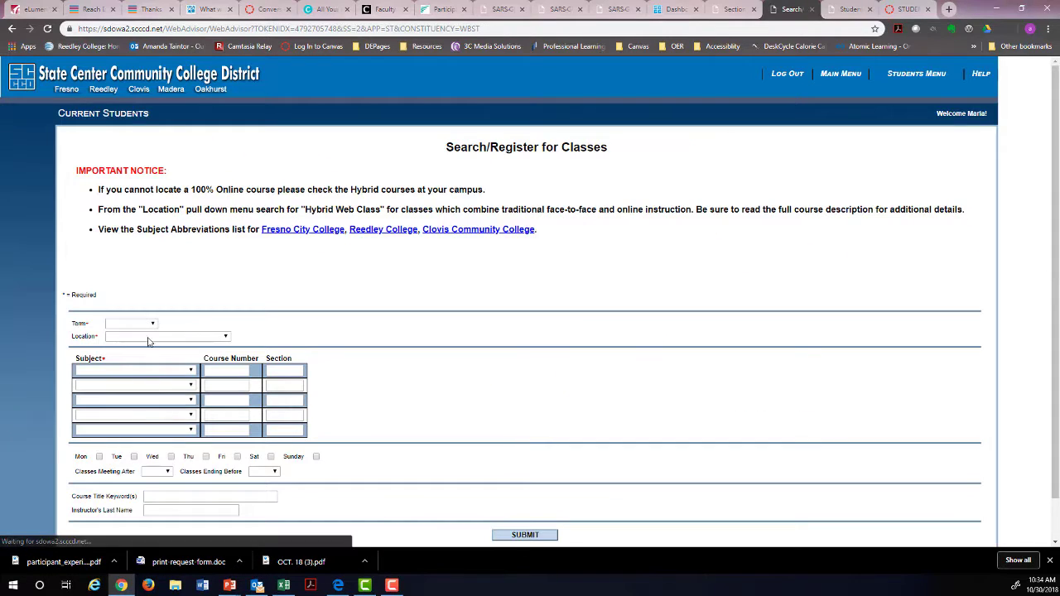
# Start a Spring 2019 class search with location set to Reedley College.
pyautogui.click(137, 326)
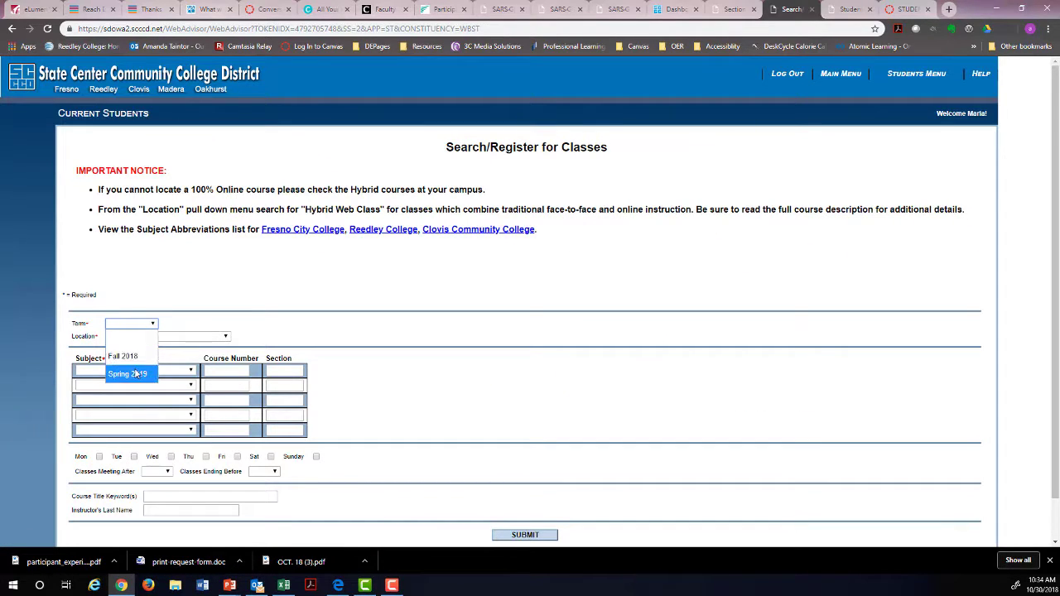
pyautogui.click(129, 373)
pyautogui.click(154, 336)
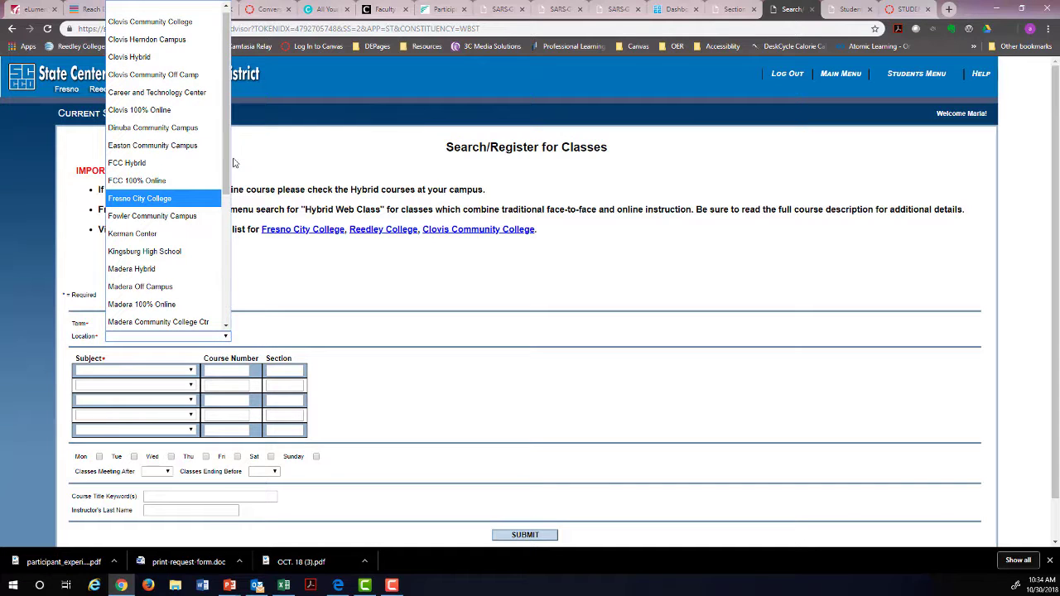
pyautogui.moveTo(227, 170); pyautogui.dragTo(236, 227)
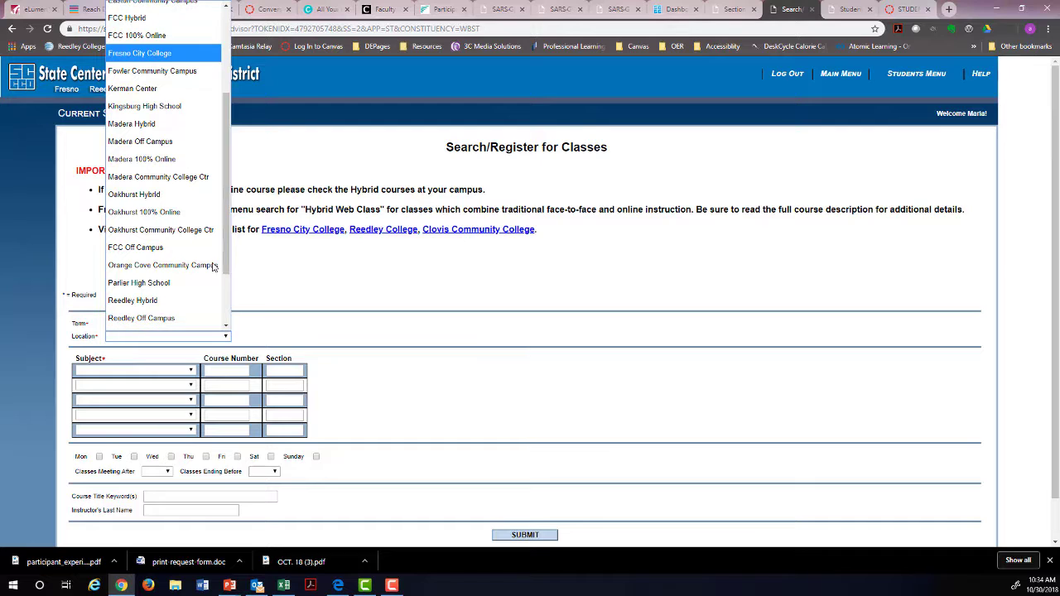
pyautogui.scroll(-3, 226, 252)
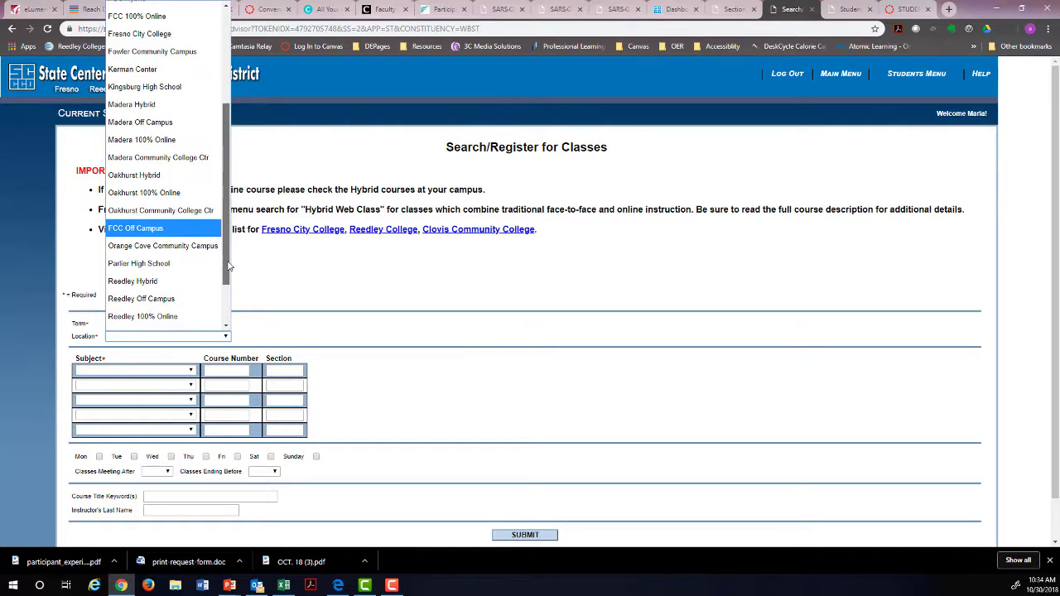
pyautogui.click(175, 303)
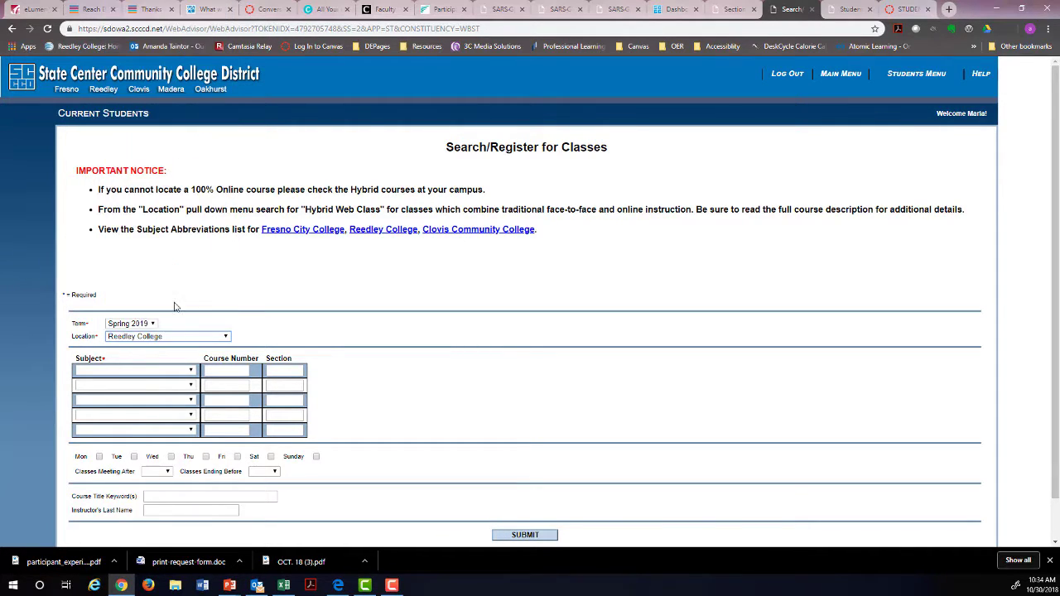
# Set subject to Nursing Assistant Training and location to Reedley Off Campus.
pyautogui.click(149, 372)
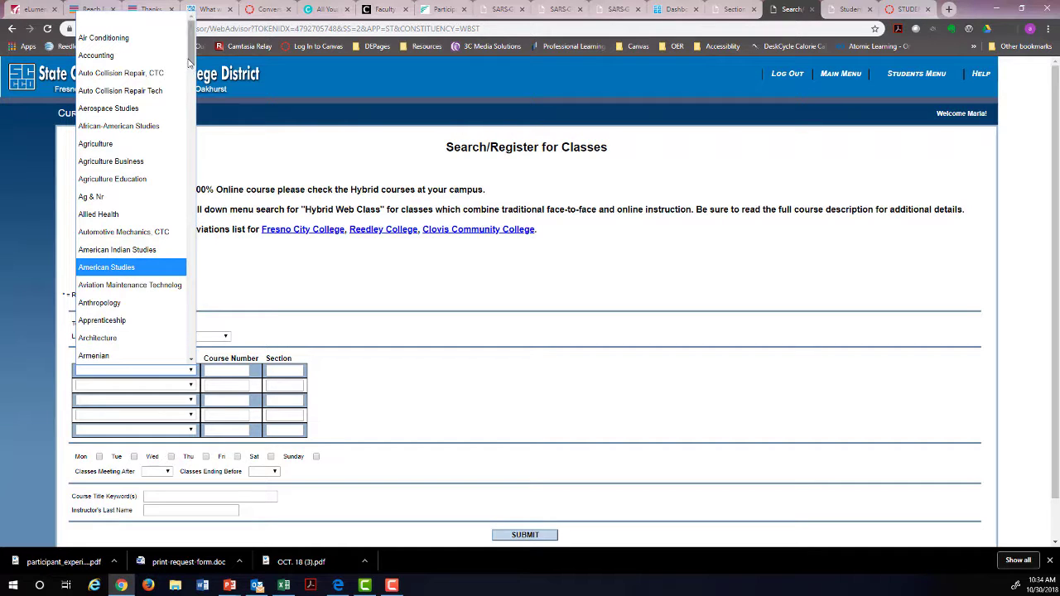
pyautogui.moveTo(192, 62); pyautogui.dragTo(213, 257)
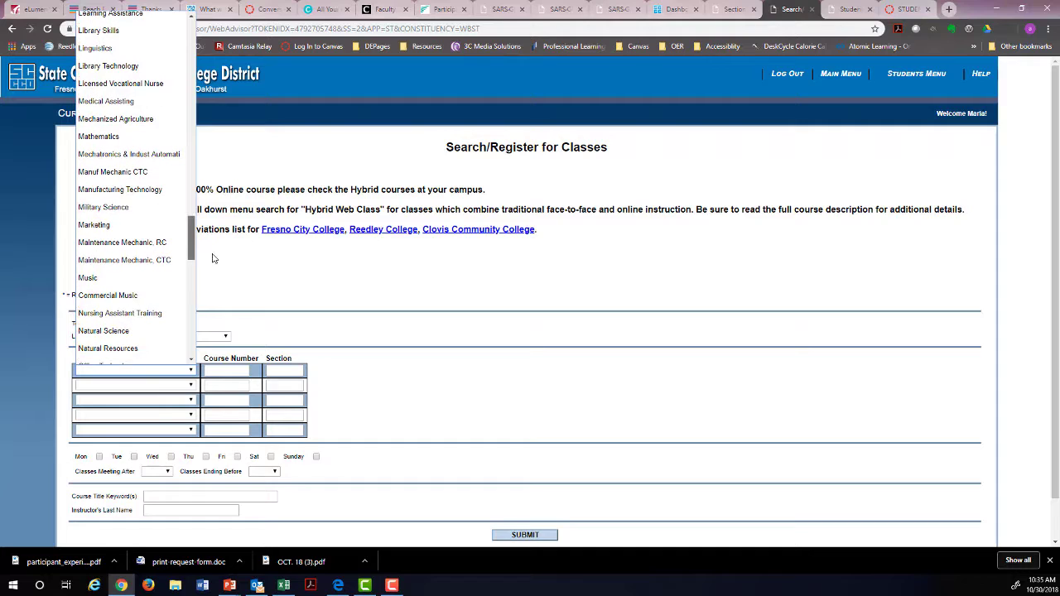
pyautogui.click(166, 314)
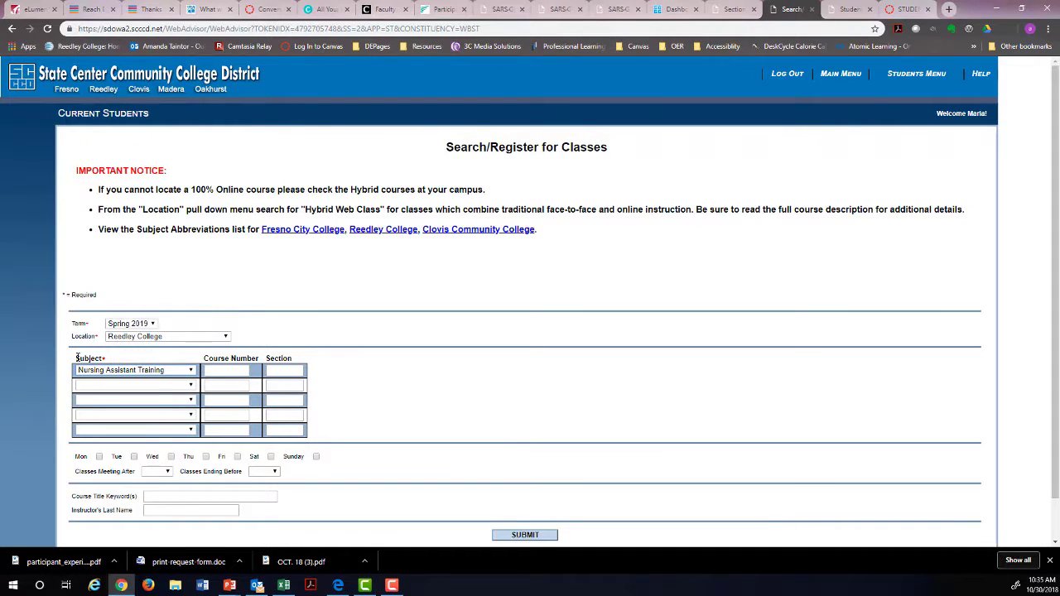
pyautogui.click(192, 337)
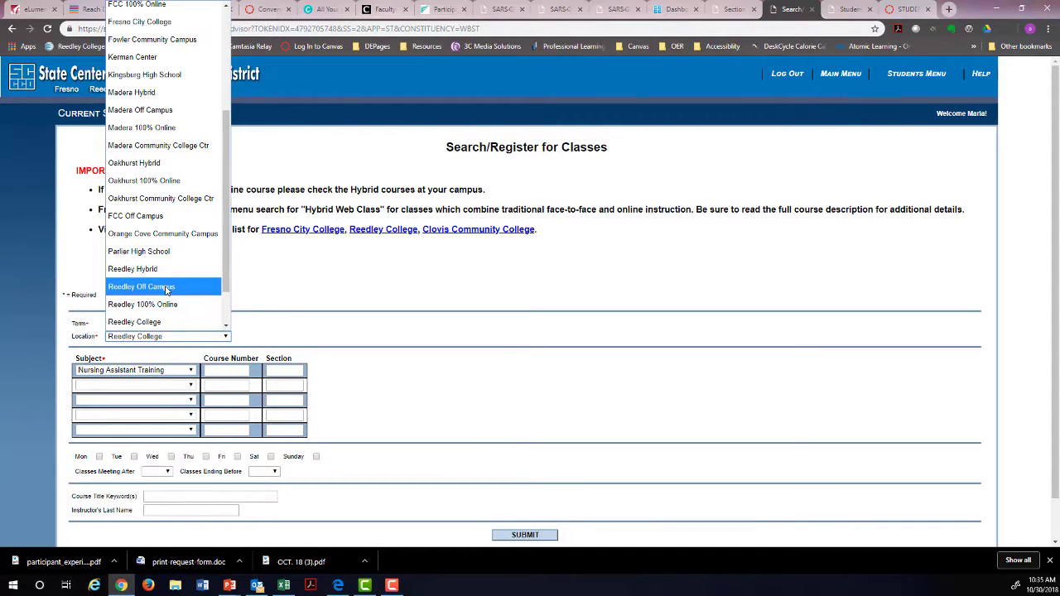
pyautogui.click(165, 287)
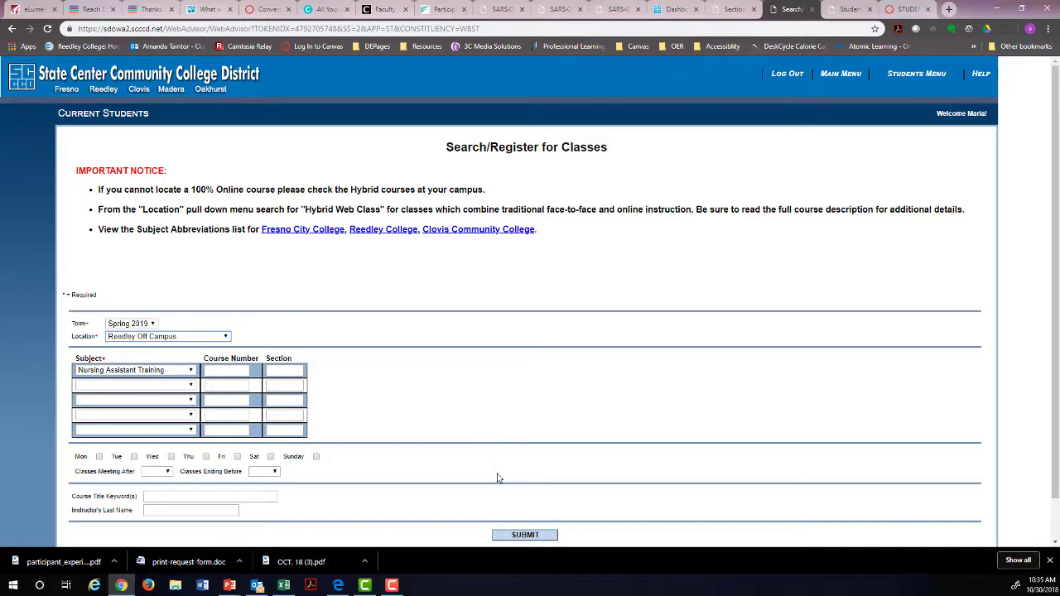
# Submit the search, listing closed sections NAT-102-57060 and NAT-103-57061.
pyautogui.click(530, 535)
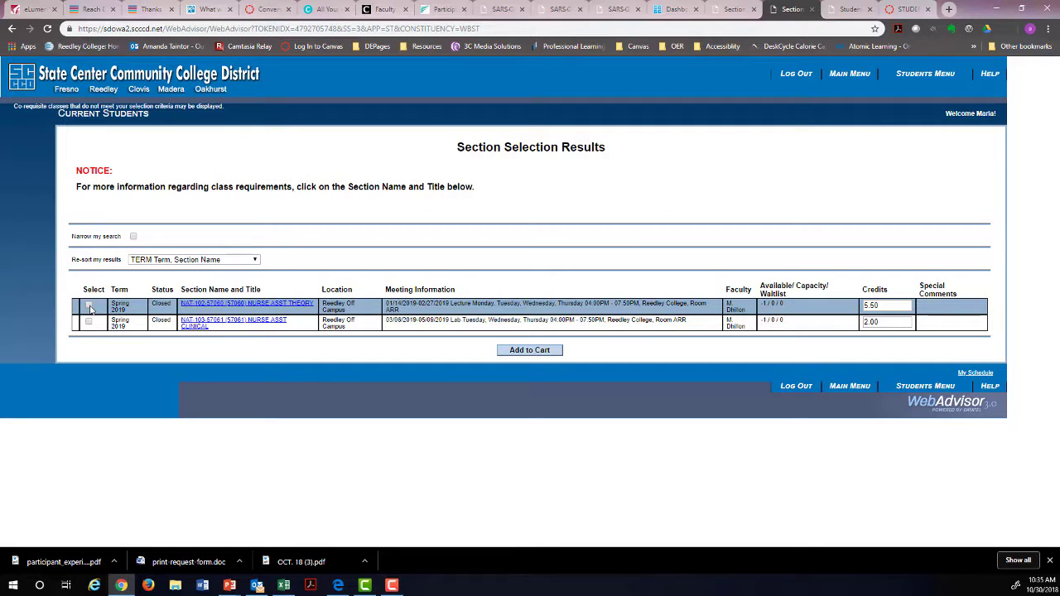
# Request the 2018-19 financial aid award letter, then go back to the Students Menu.
pyautogui.click(922, 74)
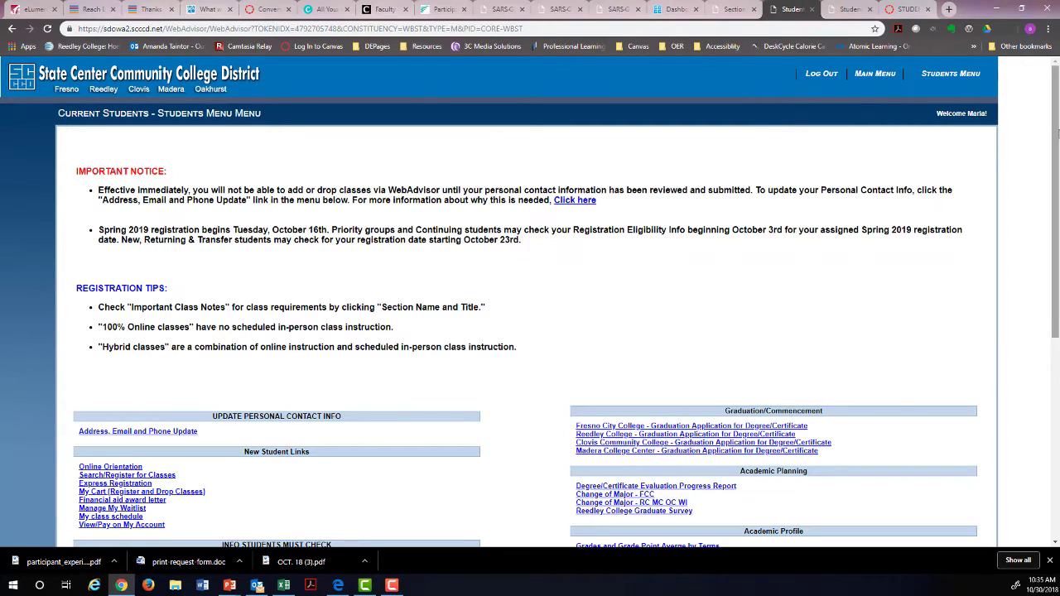
pyautogui.moveTo(1057, 132); pyautogui.dragTo(1001, 342)
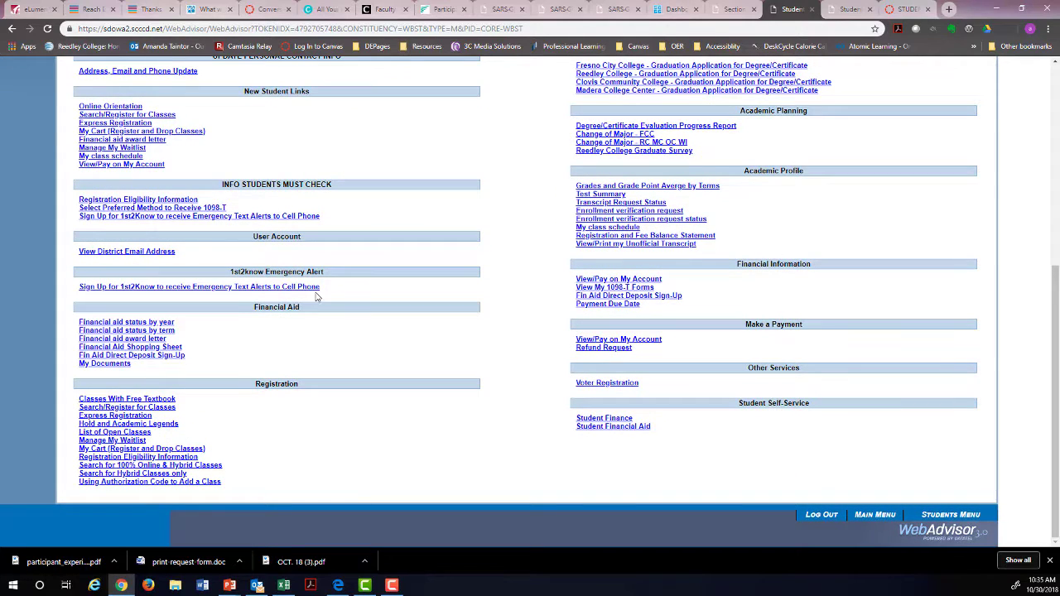
pyautogui.click(109, 339)
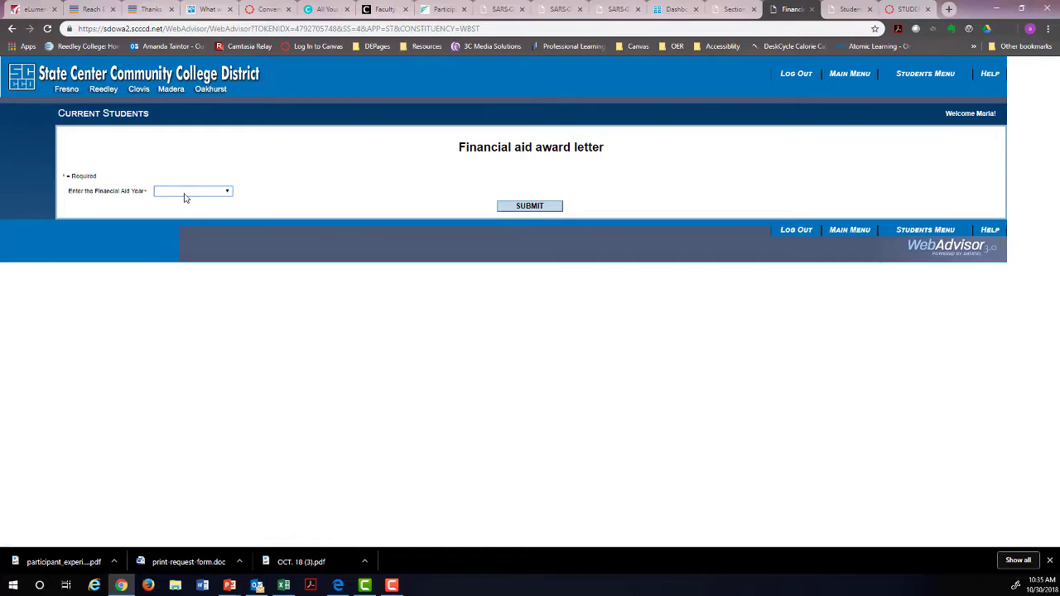
pyautogui.click(188, 193)
pyautogui.click(188, 223)
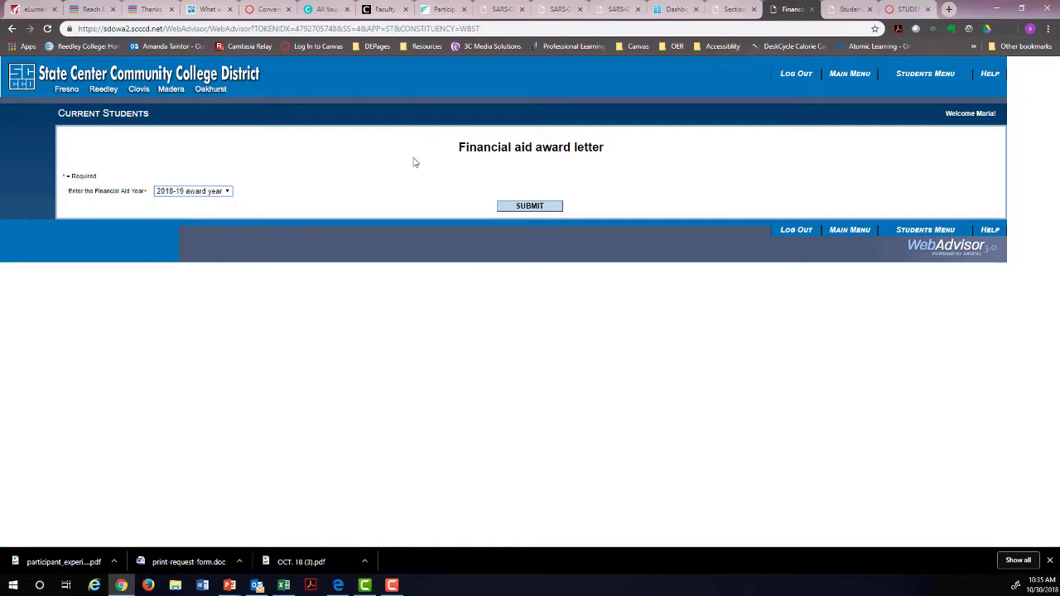
pyautogui.click(522, 207)
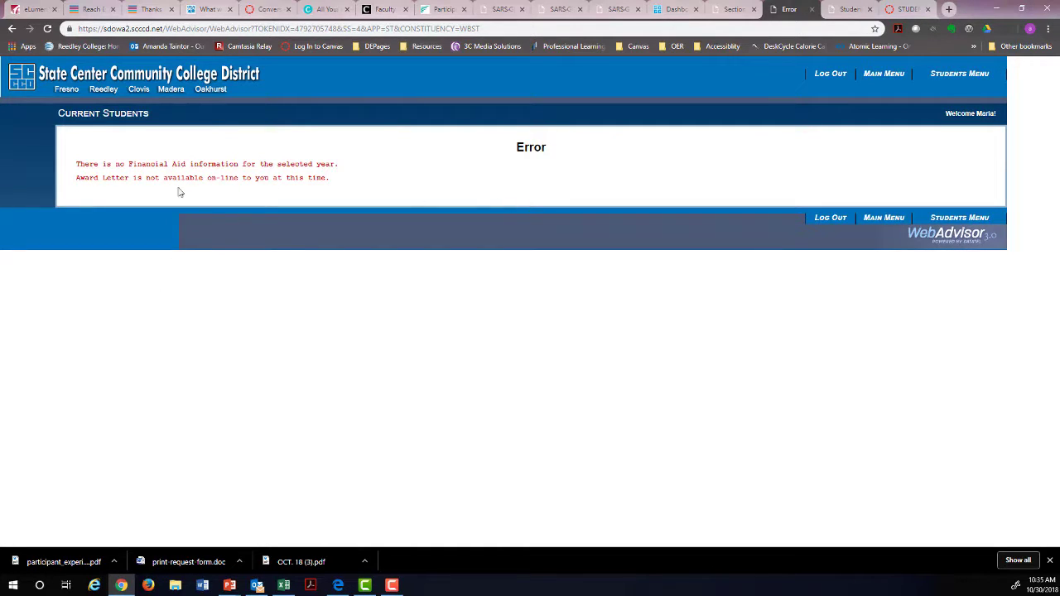
pyautogui.click(11, 28)
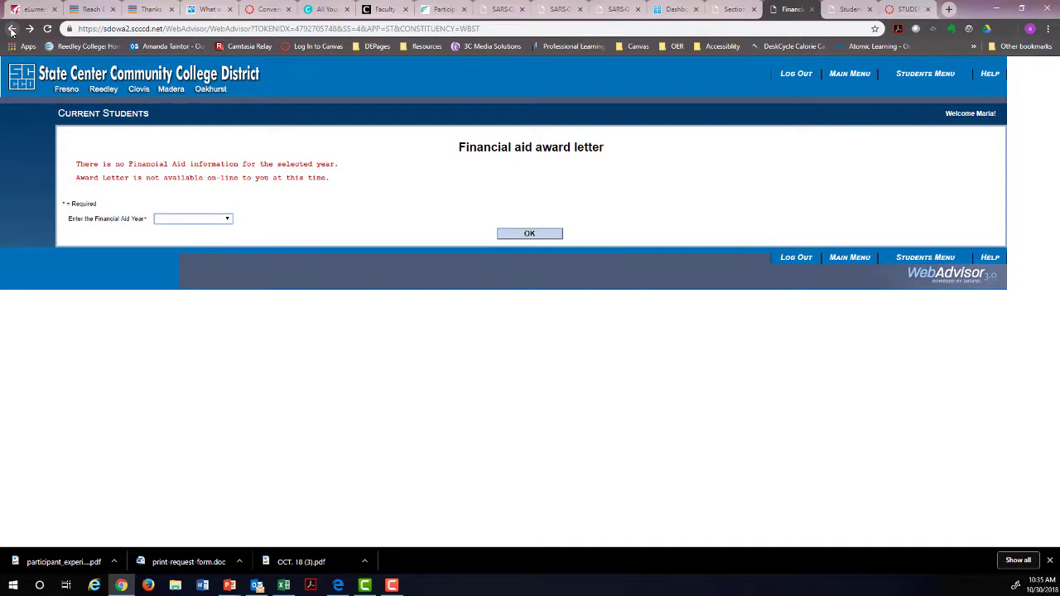
pyautogui.click(11, 29)
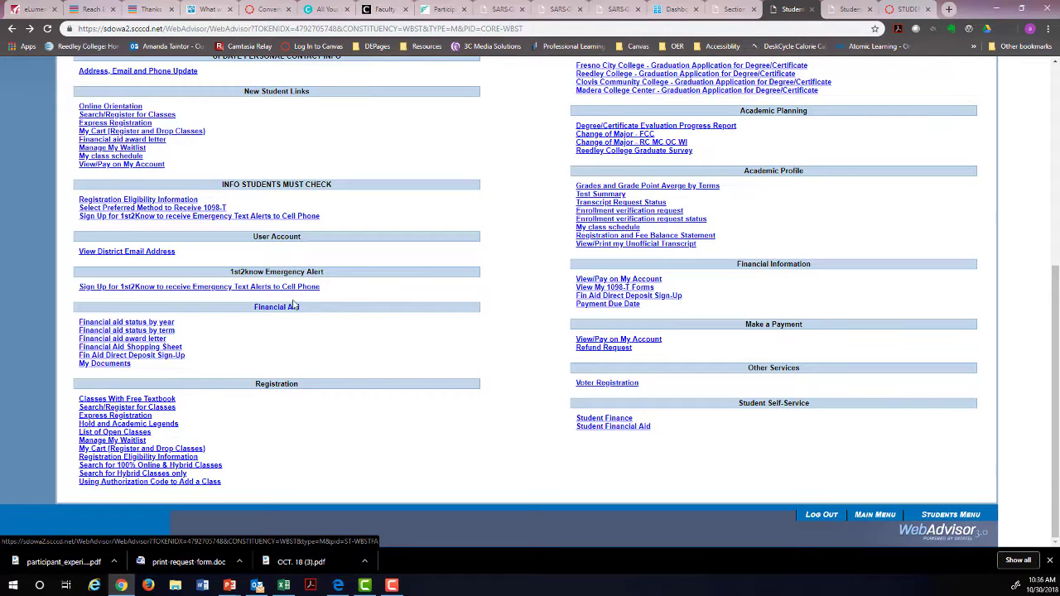
# Open View/Pay for My Account and sign in with the student's username and password.
pyautogui.click(603, 279)
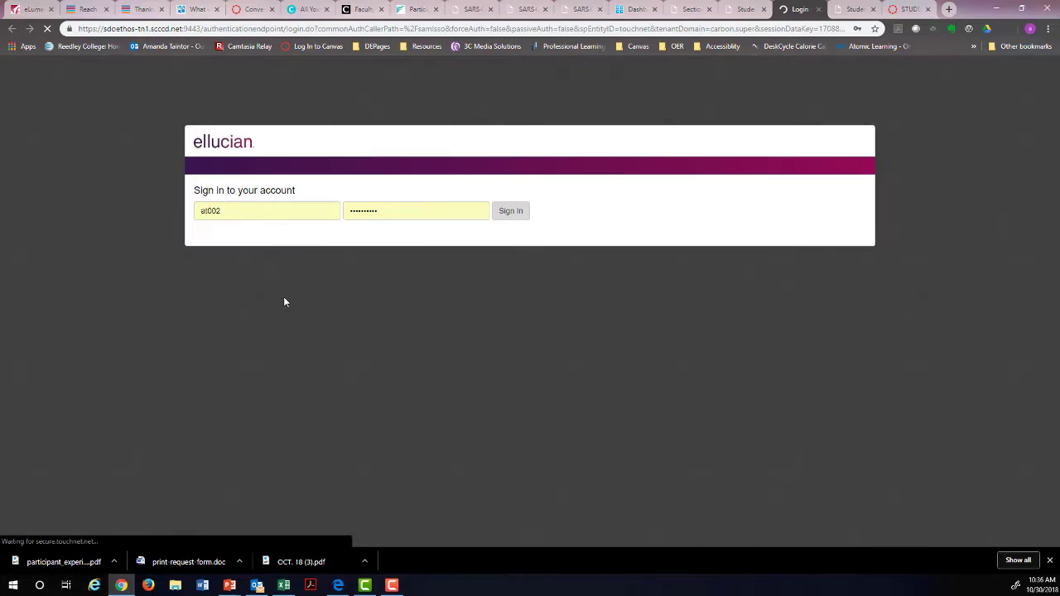
pyautogui.click(251, 210)
pyautogui.press('BackSpace')
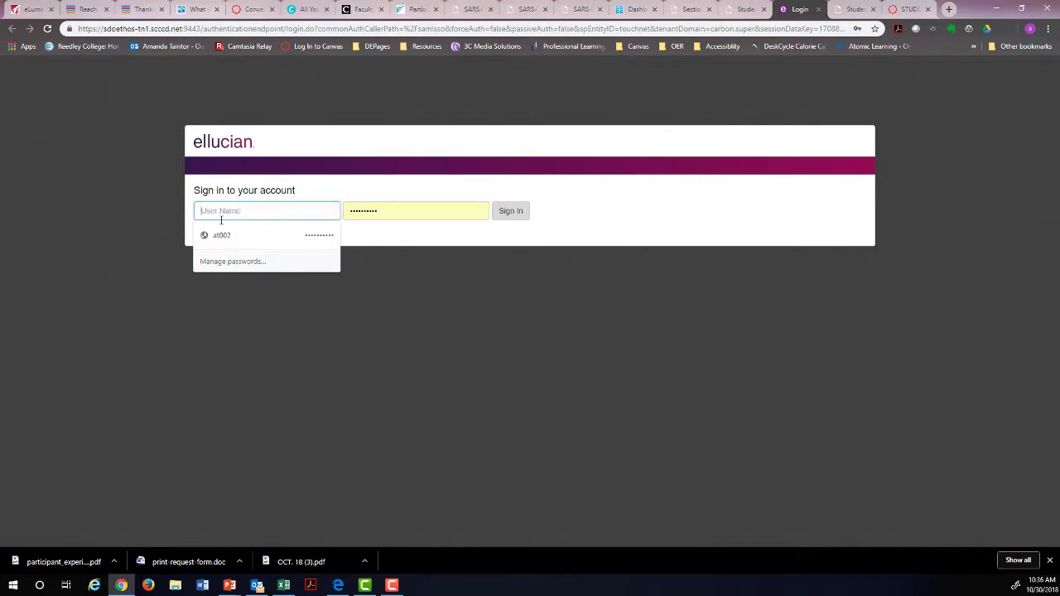
pyautogui.write('ms046')
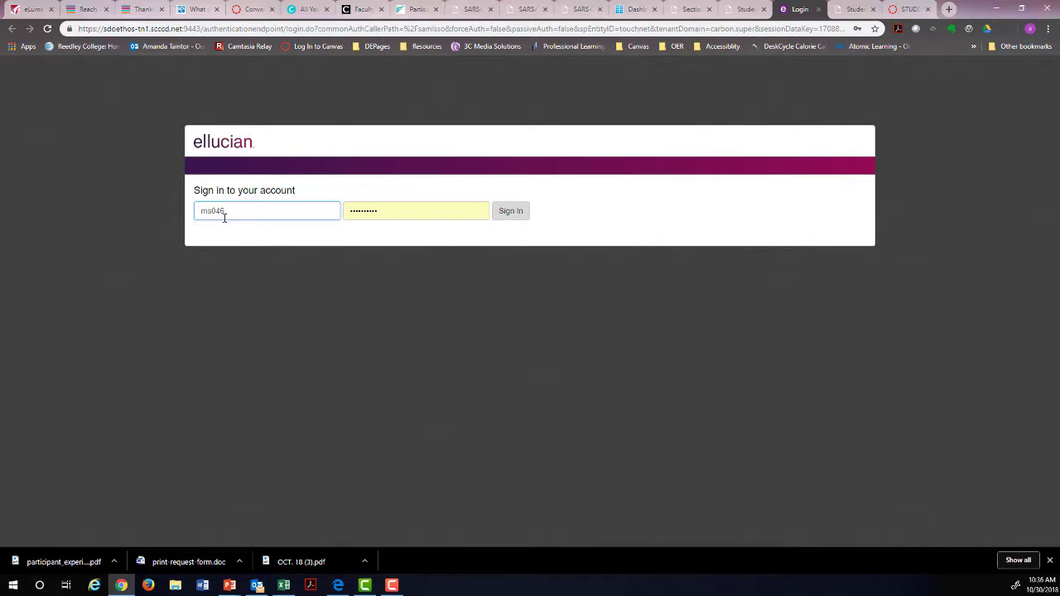
pyautogui.click(381, 210)
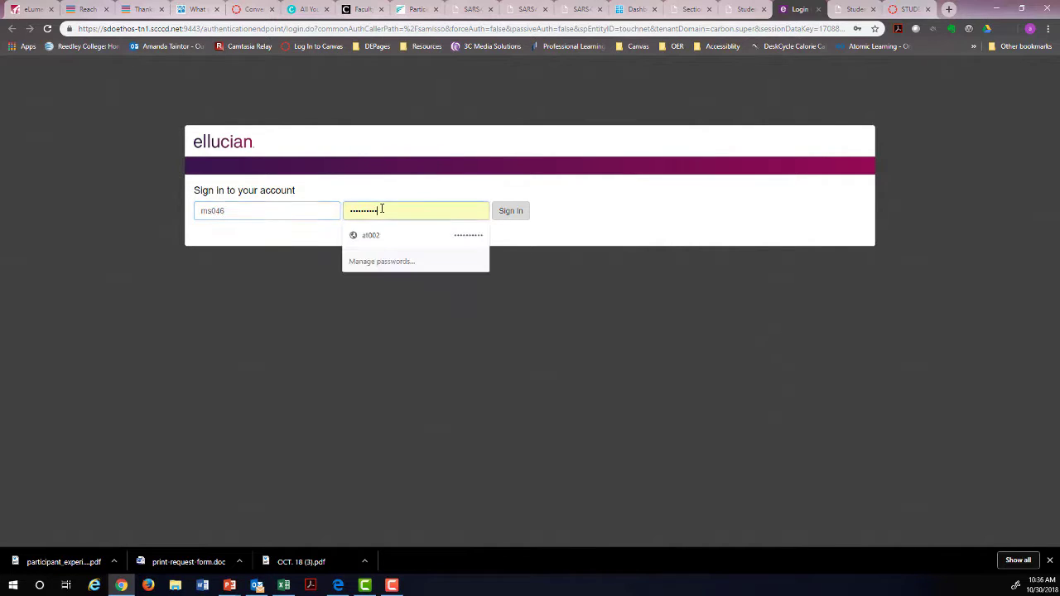
pyautogui.press('BackSpace')
pyautogui.press('BackSpace')
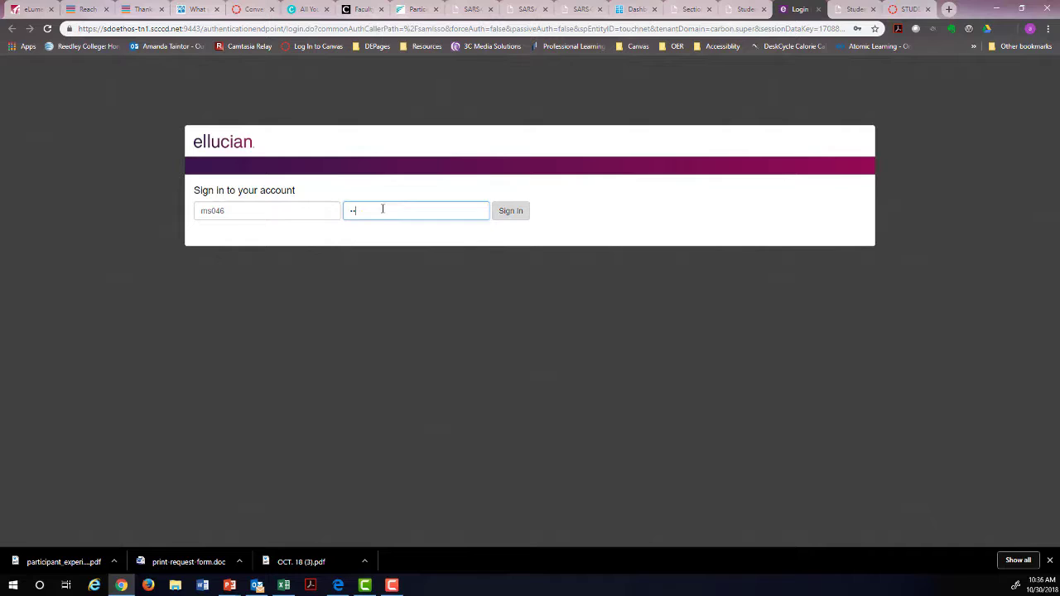
pyautogui.press('BackSpace')
pyautogui.press('BackSpace')
pyautogui.write('**')
pyautogui.click(510, 211)
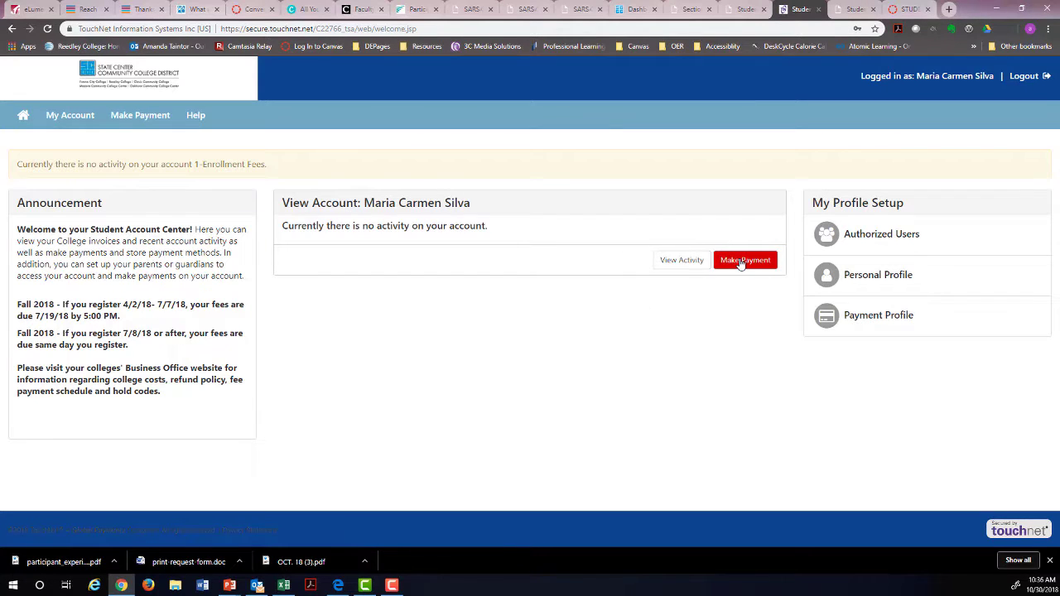
# In the WebAdvisor tab, view Manage My Waitlist, which shows no sections.
pyautogui.click(857, 9)
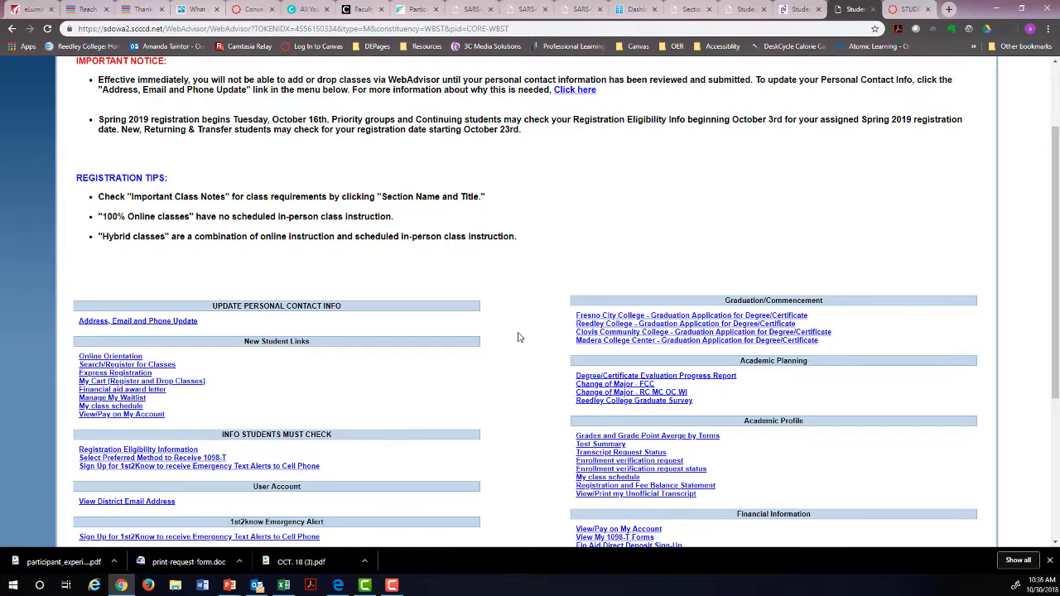
pyautogui.scroll(-3, 517, 346)
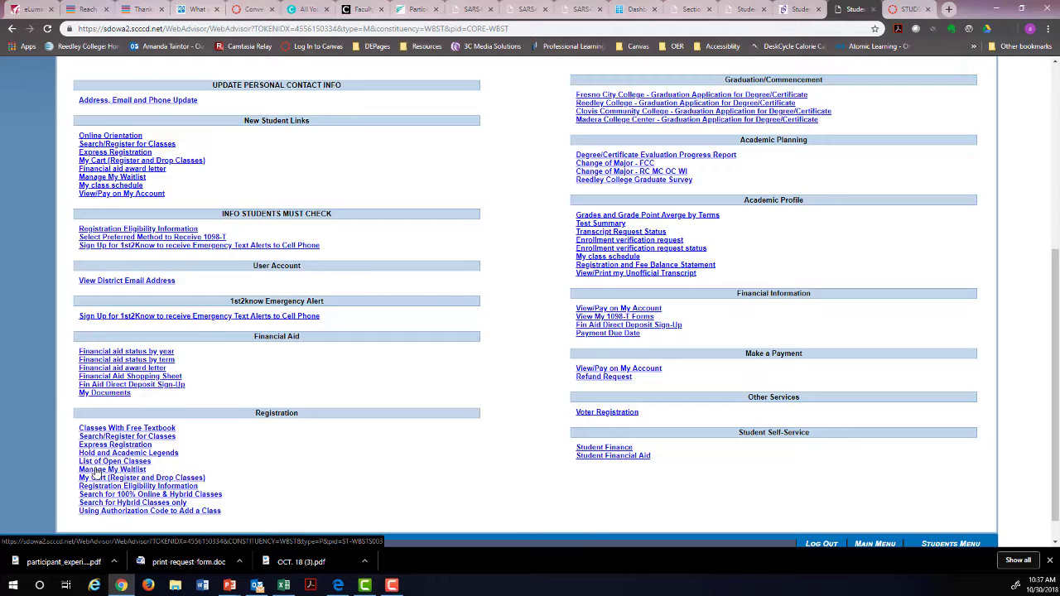
pyautogui.click(97, 471)
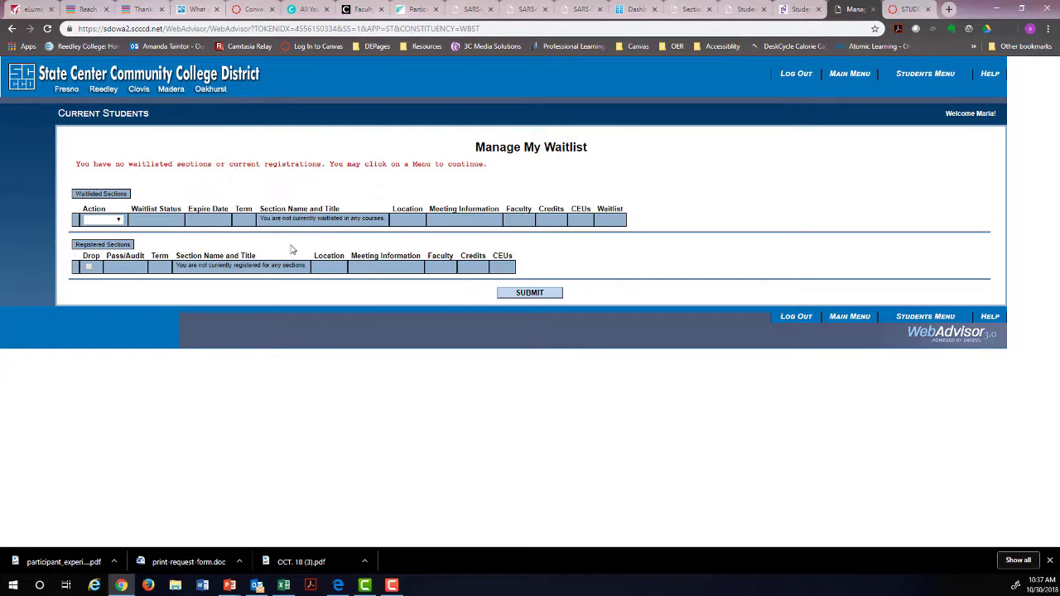
# Return to the Students Menu and log out of WebAdvisor.
pyautogui.click(925, 75)
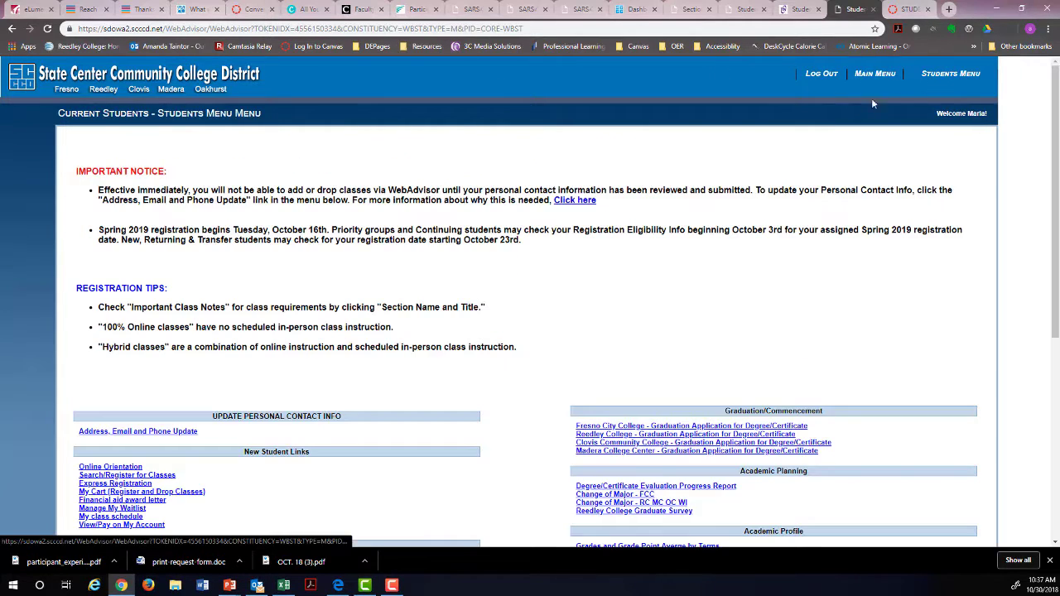
pyautogui.scroll(-2, 622, 313)
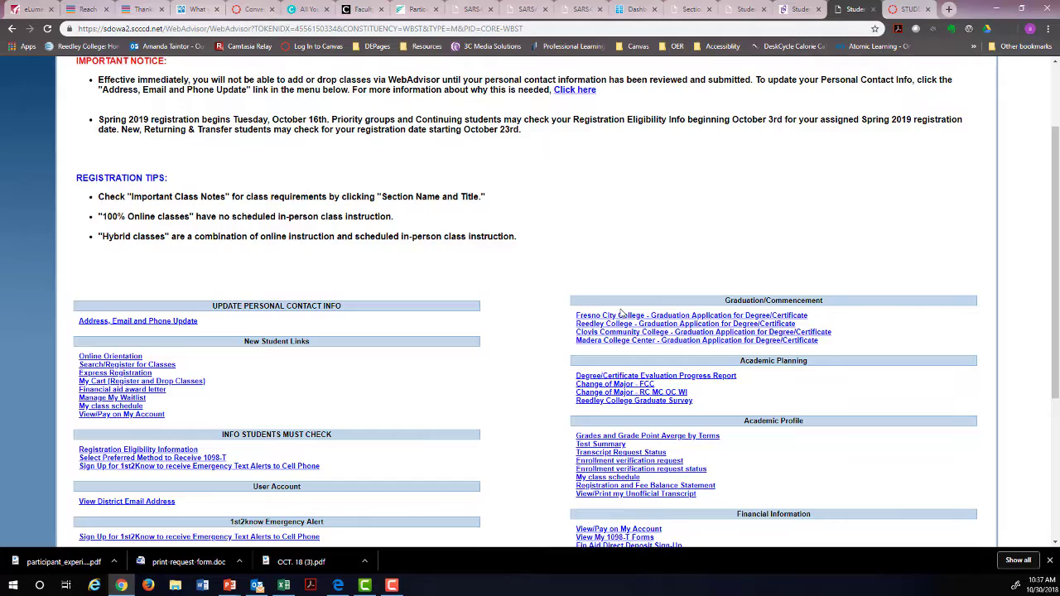
pyautogui.scroll(2, 622, 312)
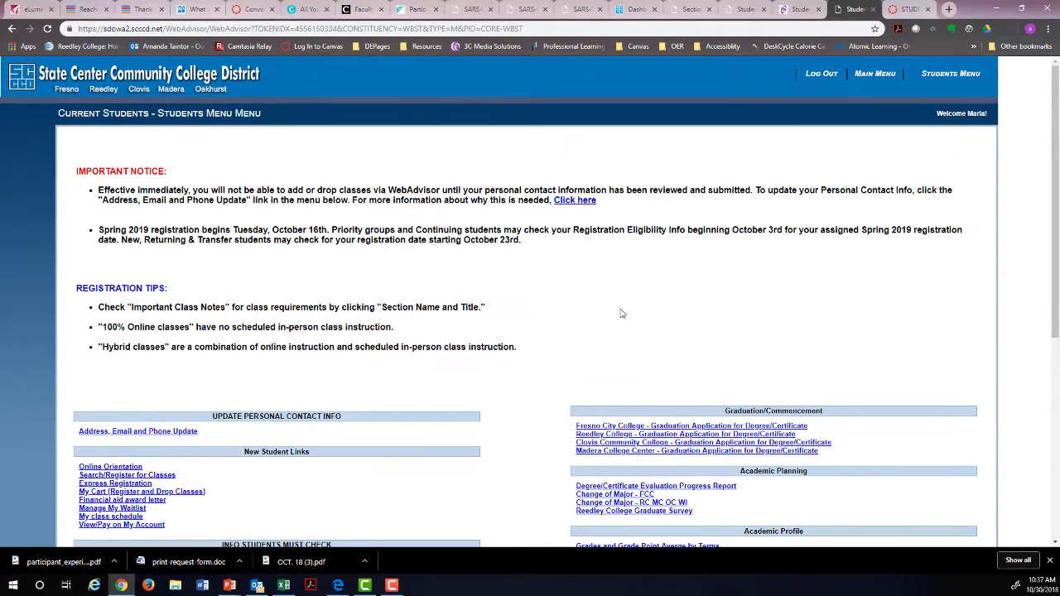
pyautogui.click(820, 73)
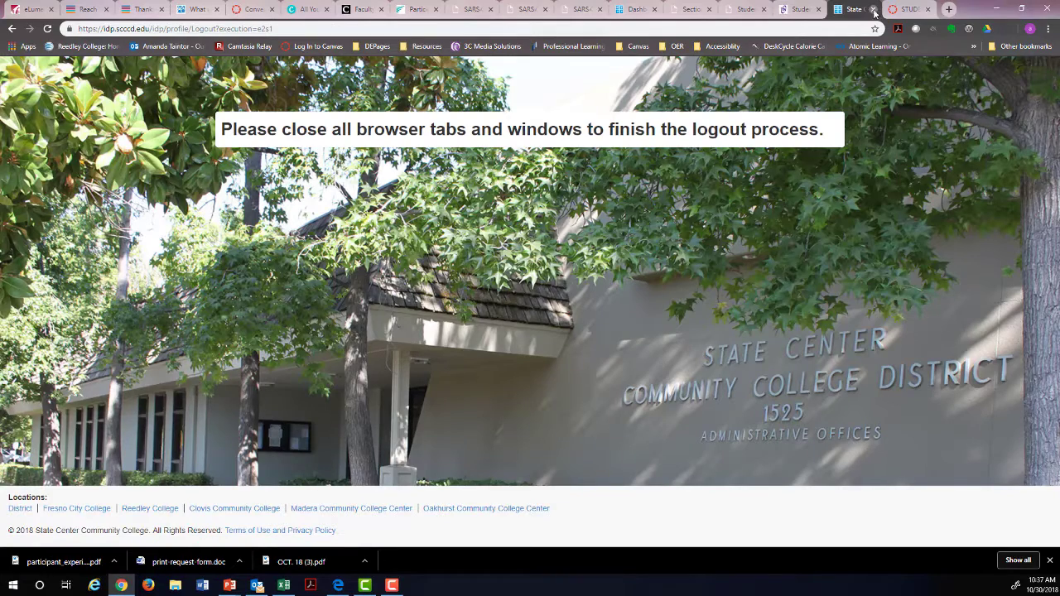
# Close the WebAdvisor logout tab and go to the Canvas Dashboard.
pyautogui.click(873, 10)
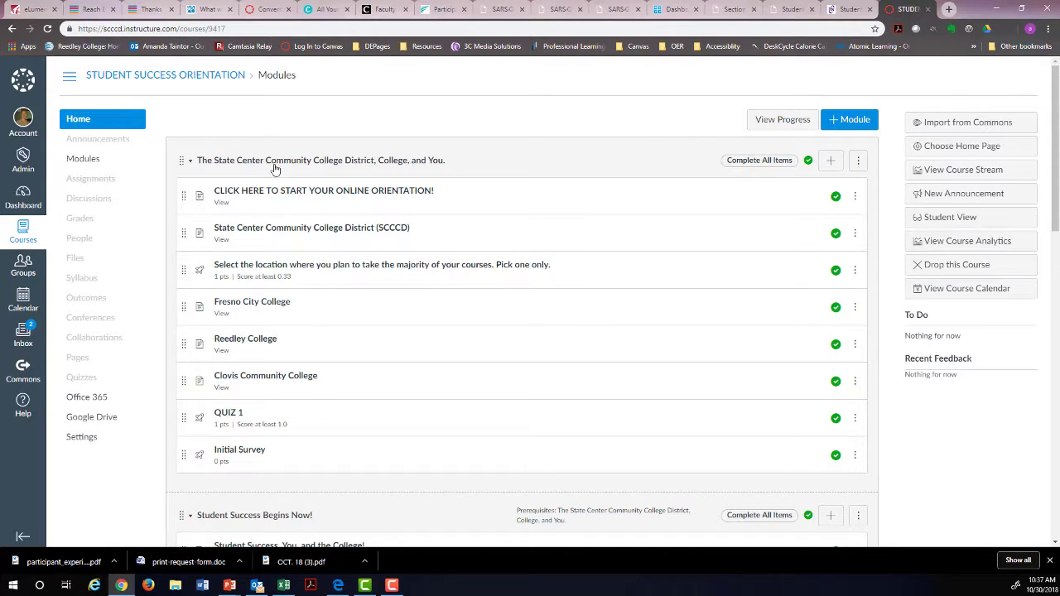
pyautogui.click(23, 91)
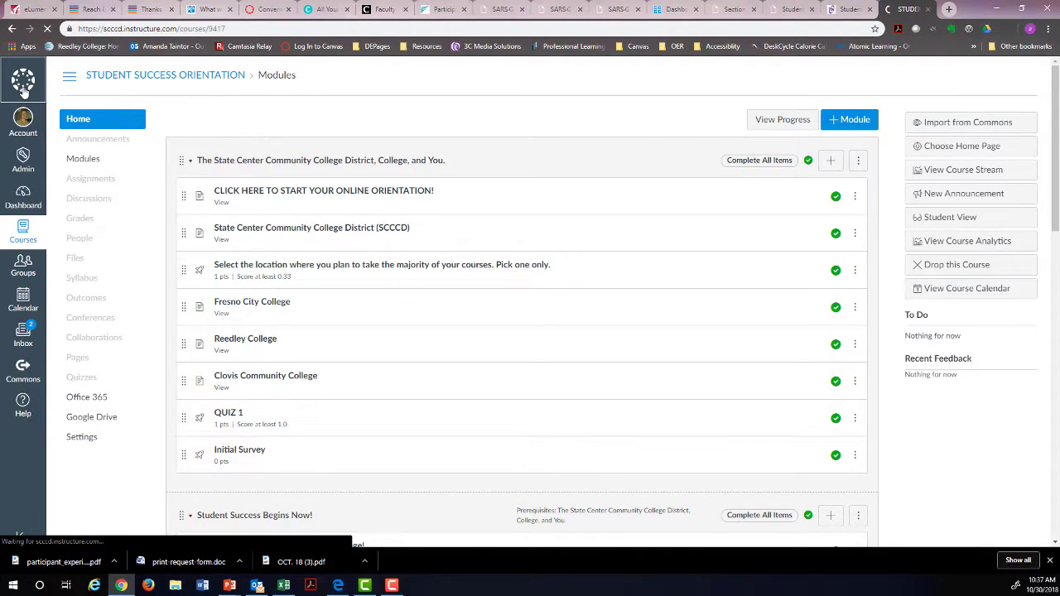